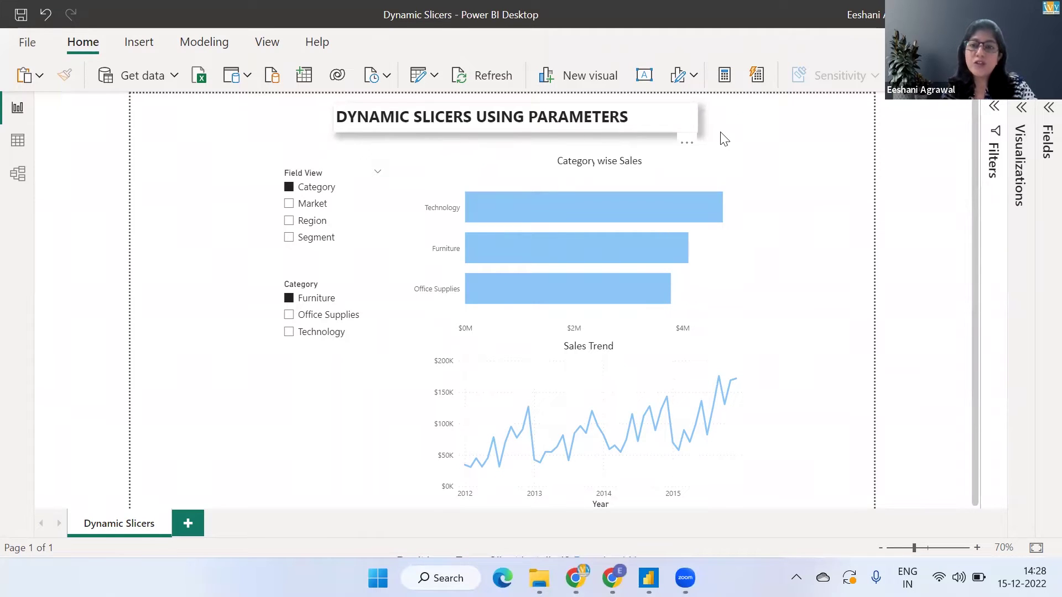
- Nudge the bar chart's title text slightly right and down
click(622, 160)
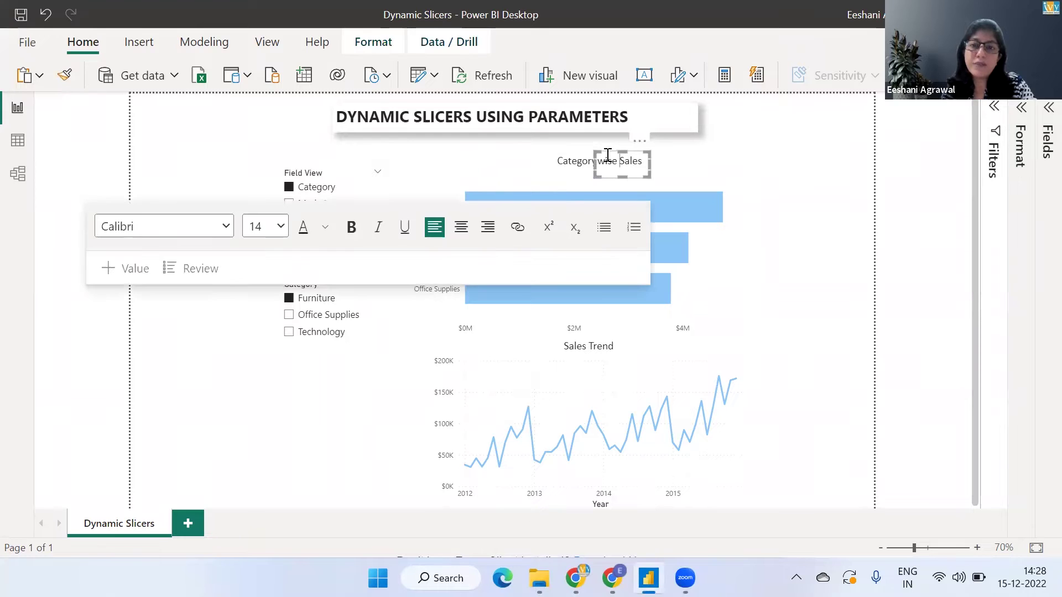
drag(605, 160, 651, 158)
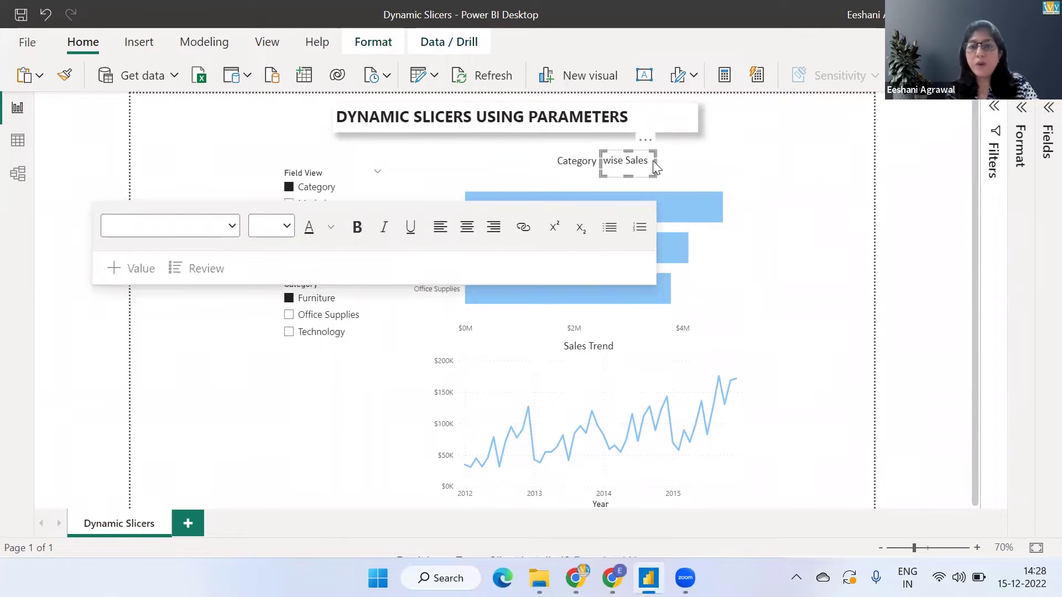
click(878, 159)
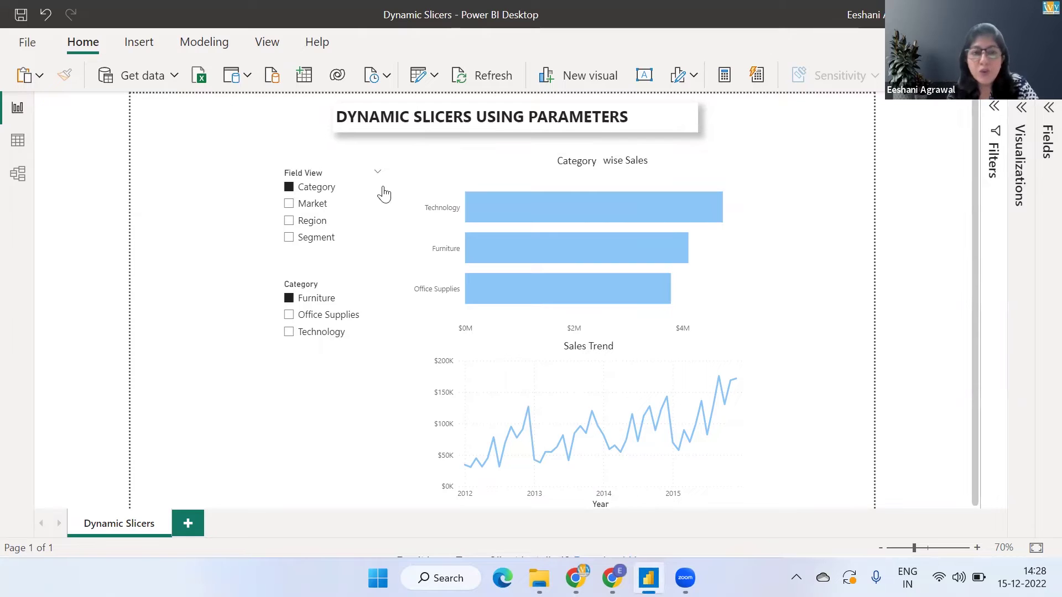
- Cycle the Field View slicer through Market, Region and Segment, ending on Market
mouse_move(302, 253)
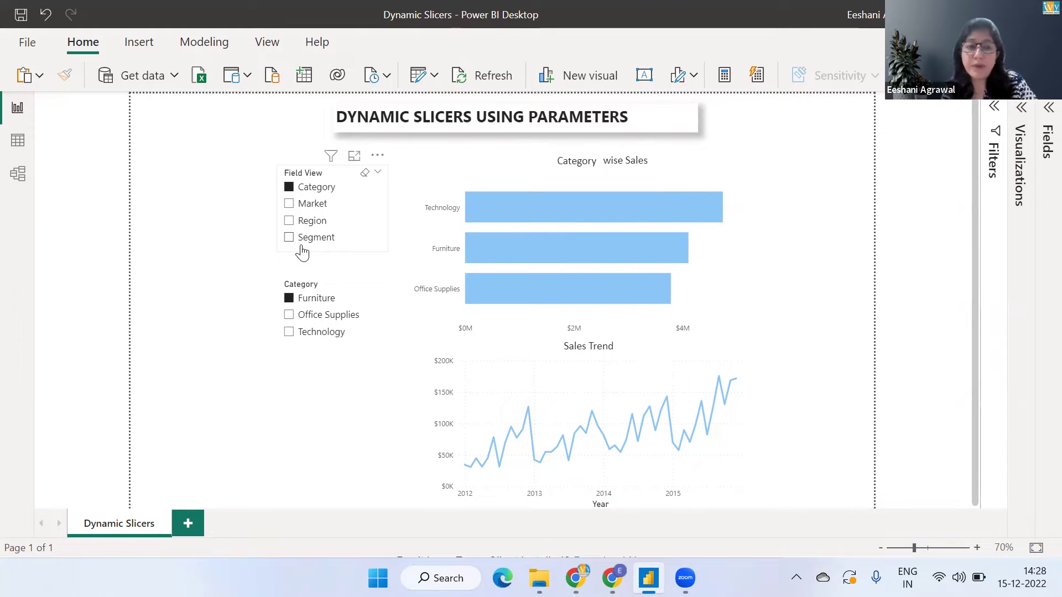
click(289, 205)
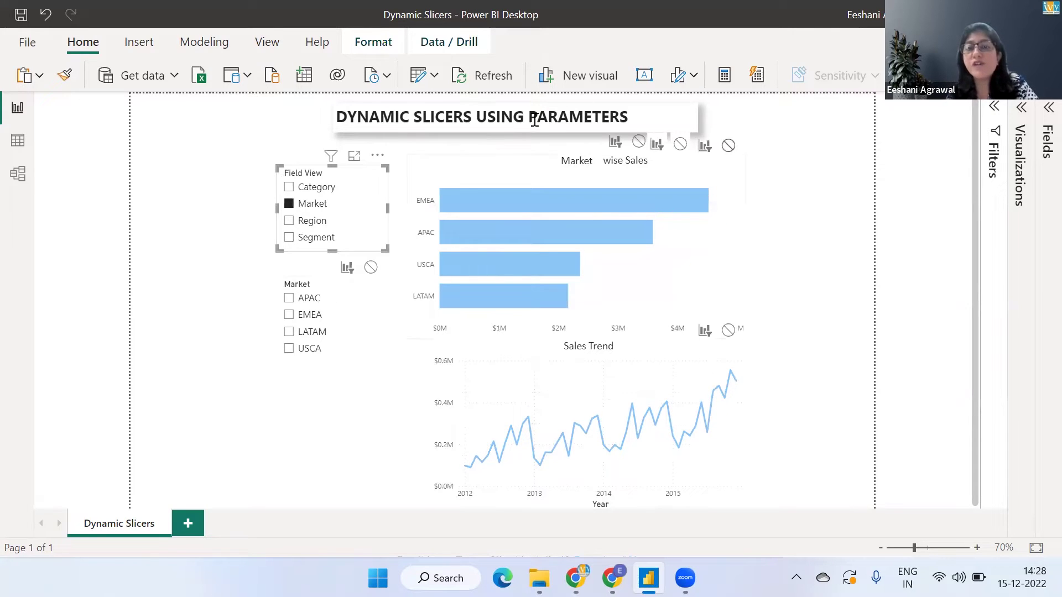
click(264, 303)
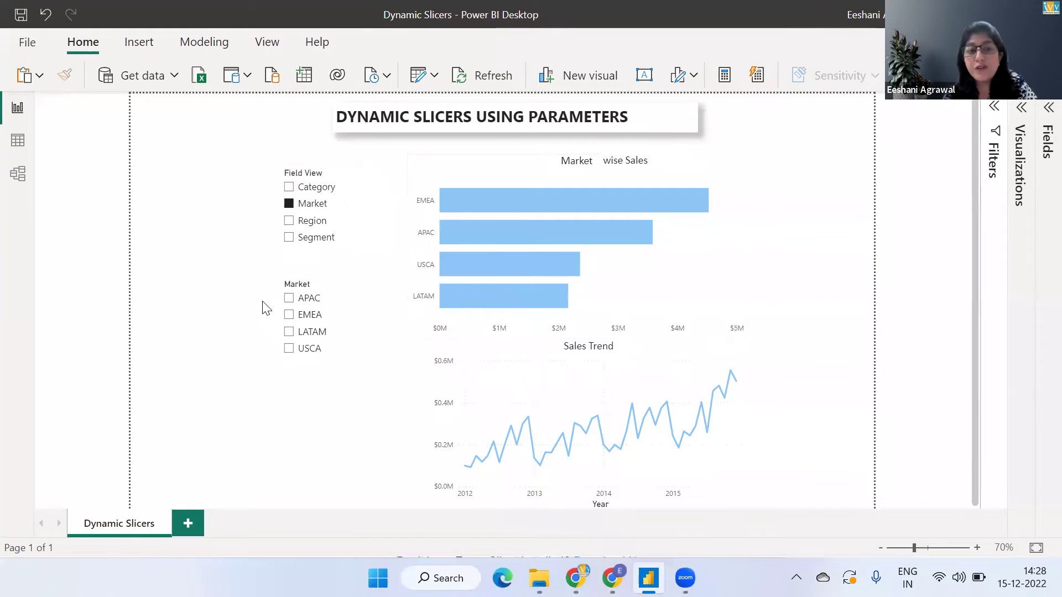
click(311, 223)
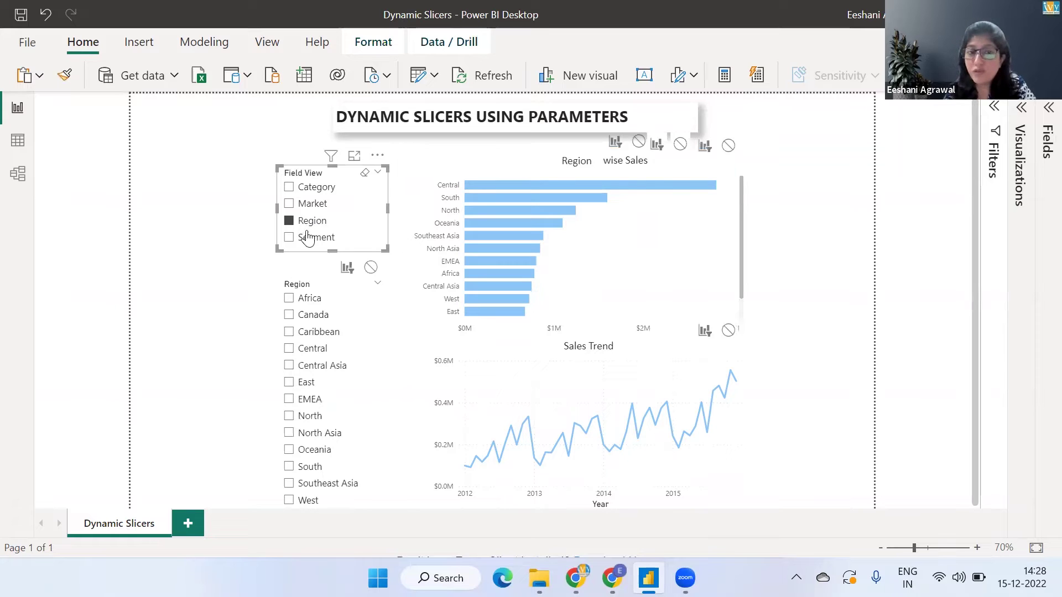
click(307, 239)
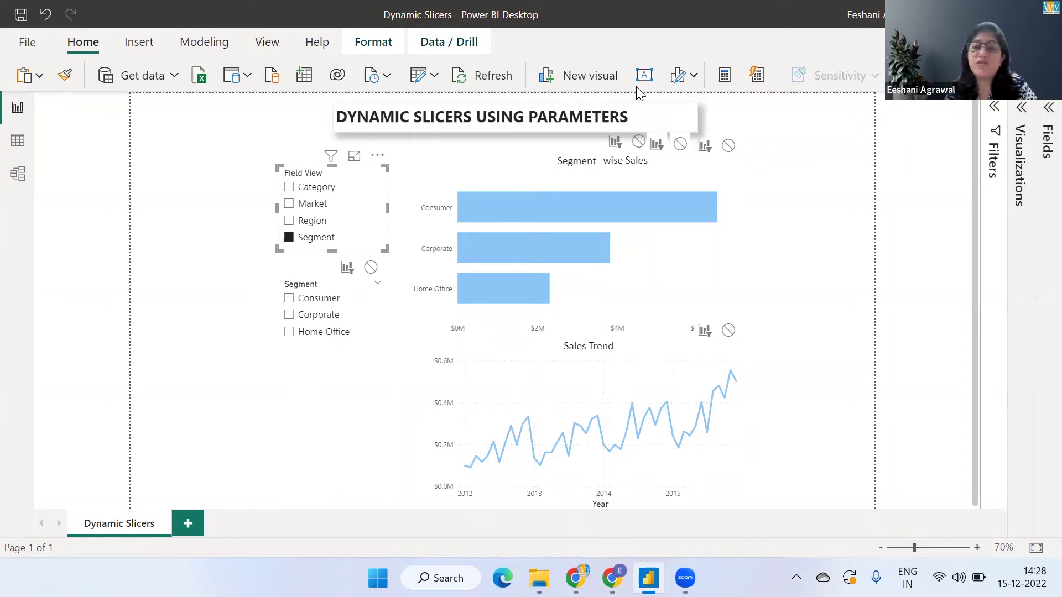
click(871, 240)
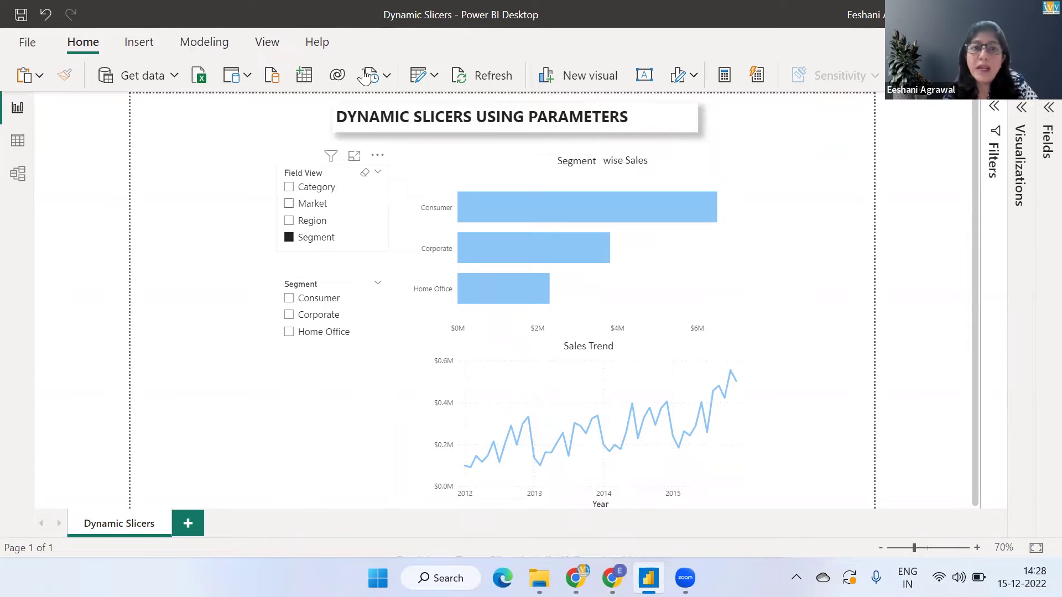
click(354, 204)
click(361, 48)
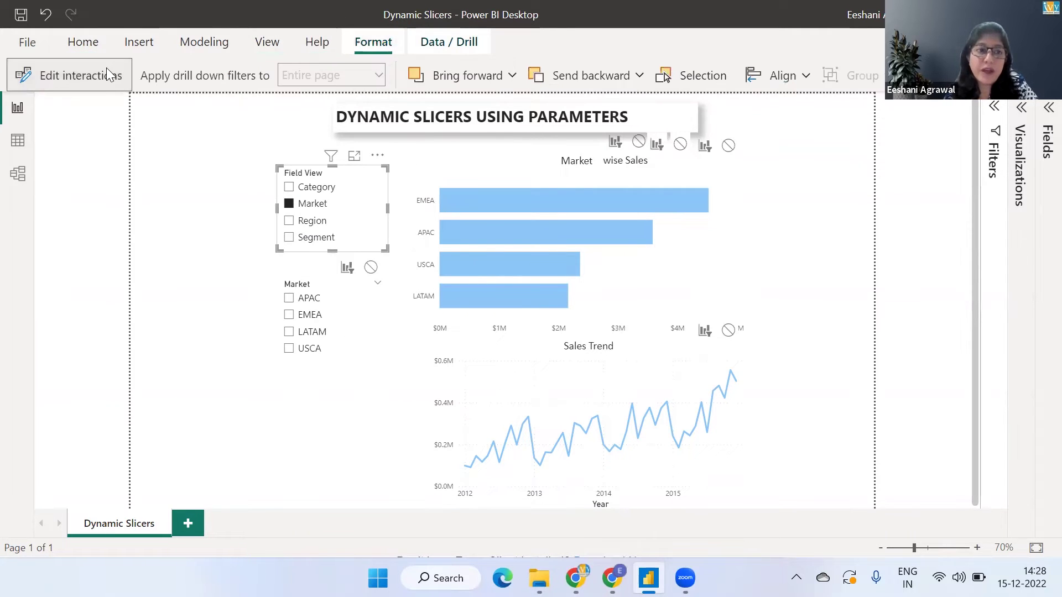
click(154, 293)
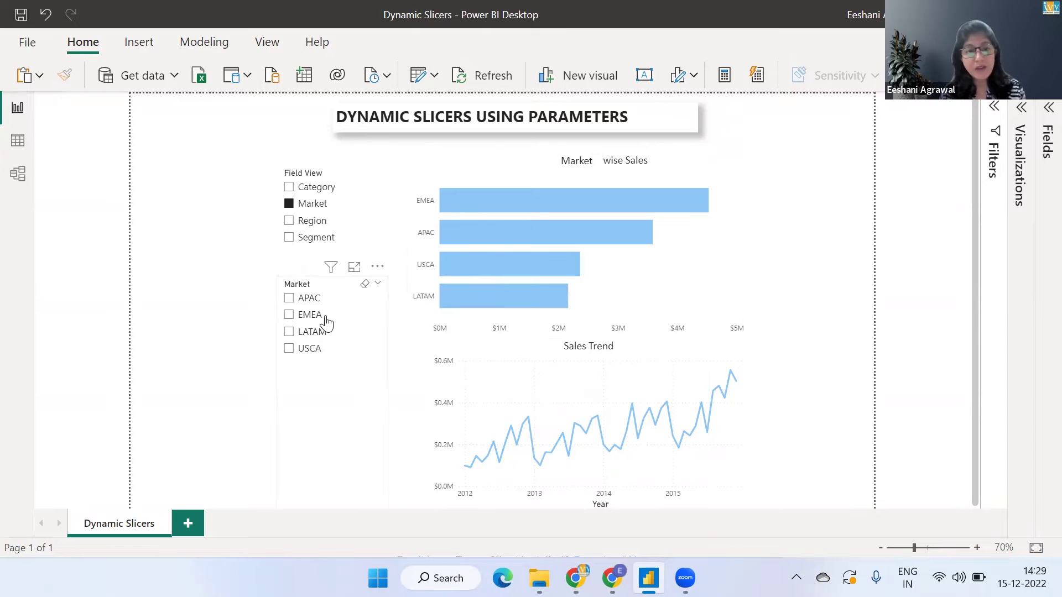
- Filter the Sales Trend line to APAC in the Market slicer, then clear it
click(288, 298)
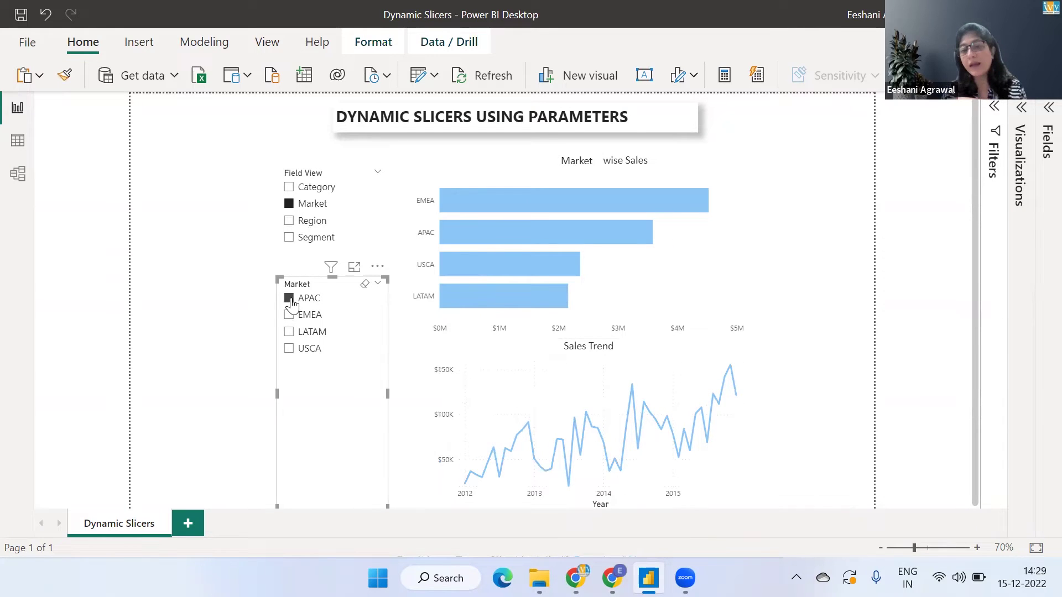
click(366, 287)
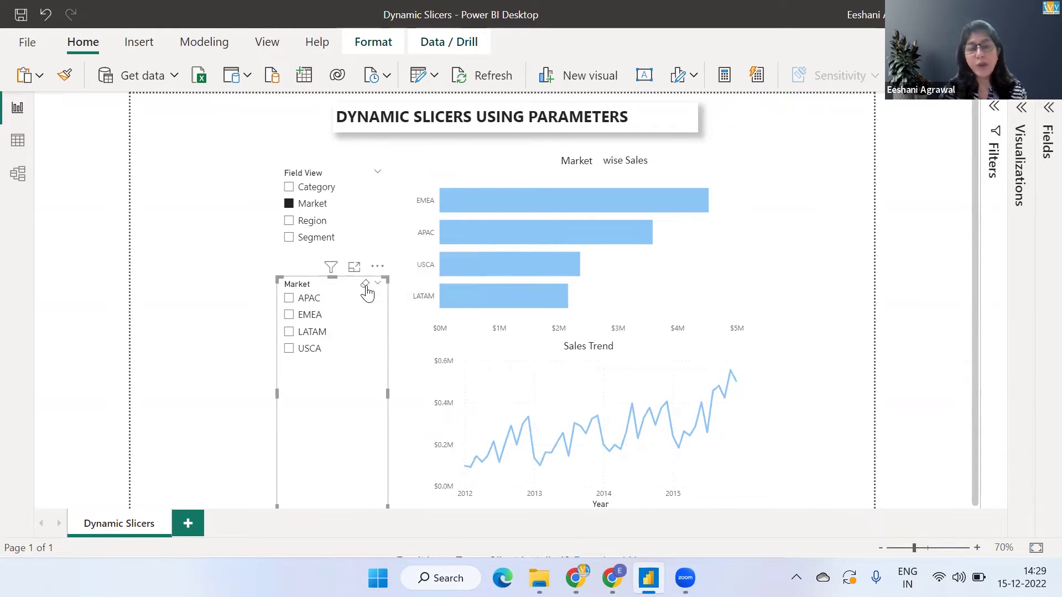
click(234, 250)
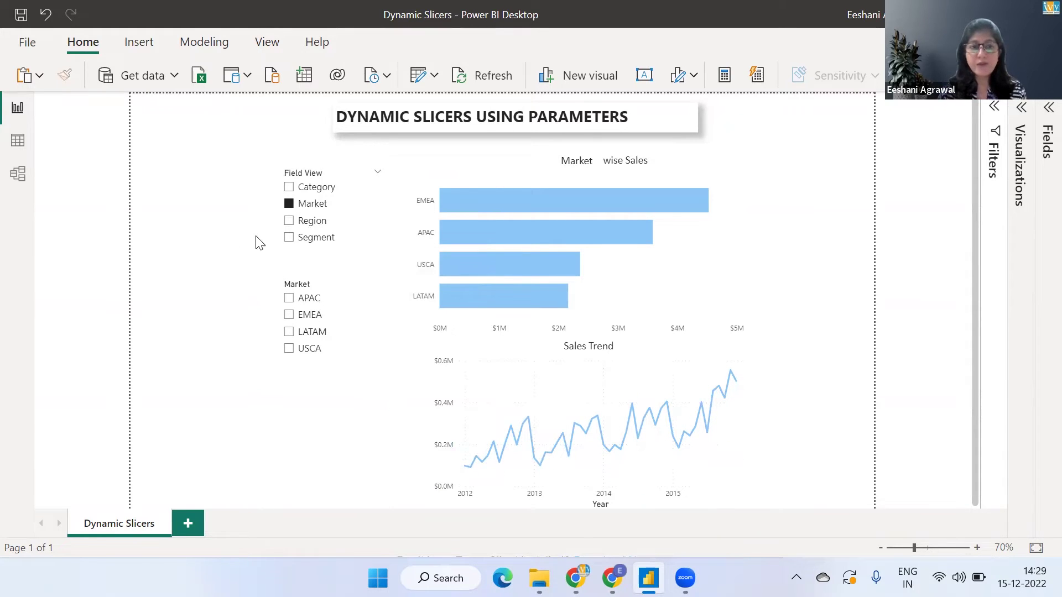
- Switch Field View to Category, filter to Technology, then clear the Technology selection
click(289, 189)
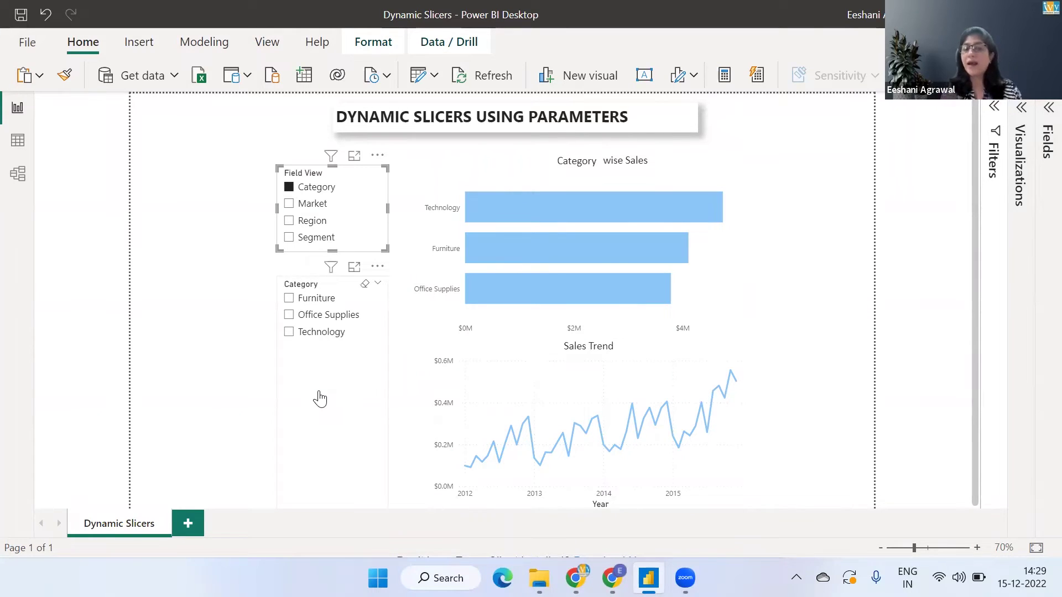
click(290, 333)
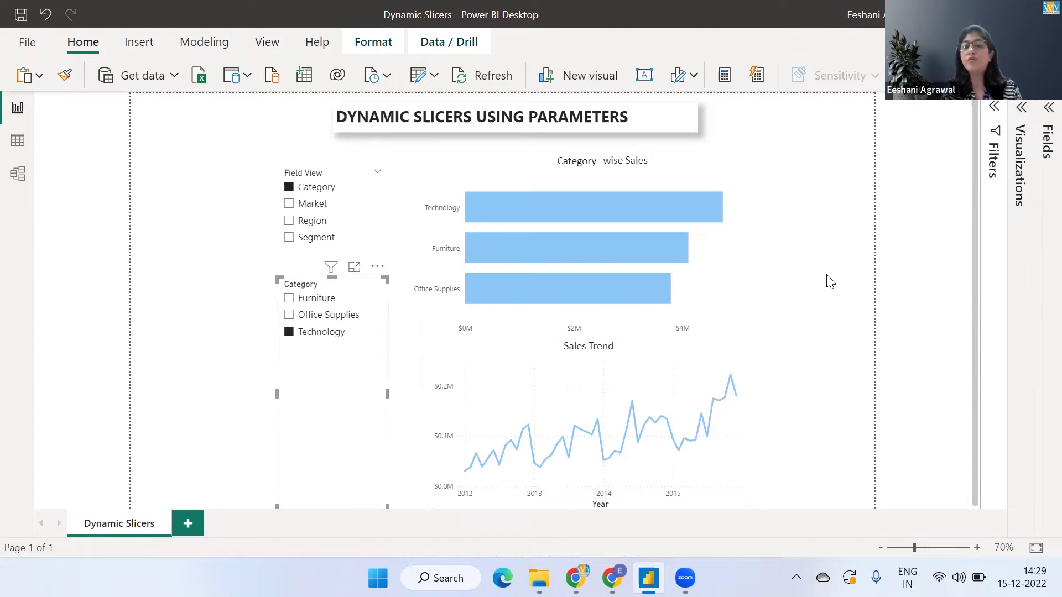
click(212, 229)
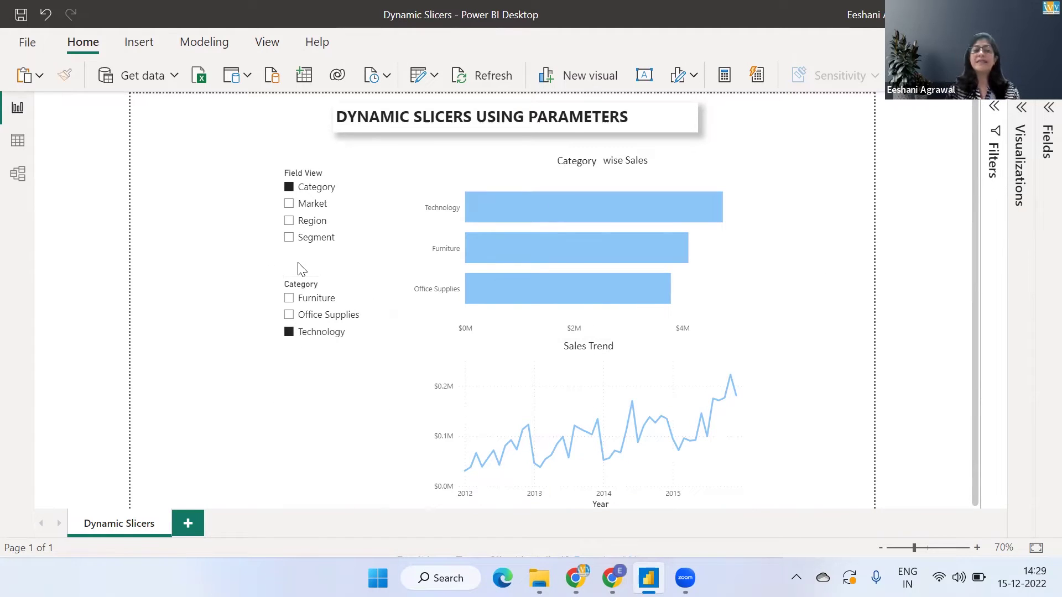
click(365, 285)
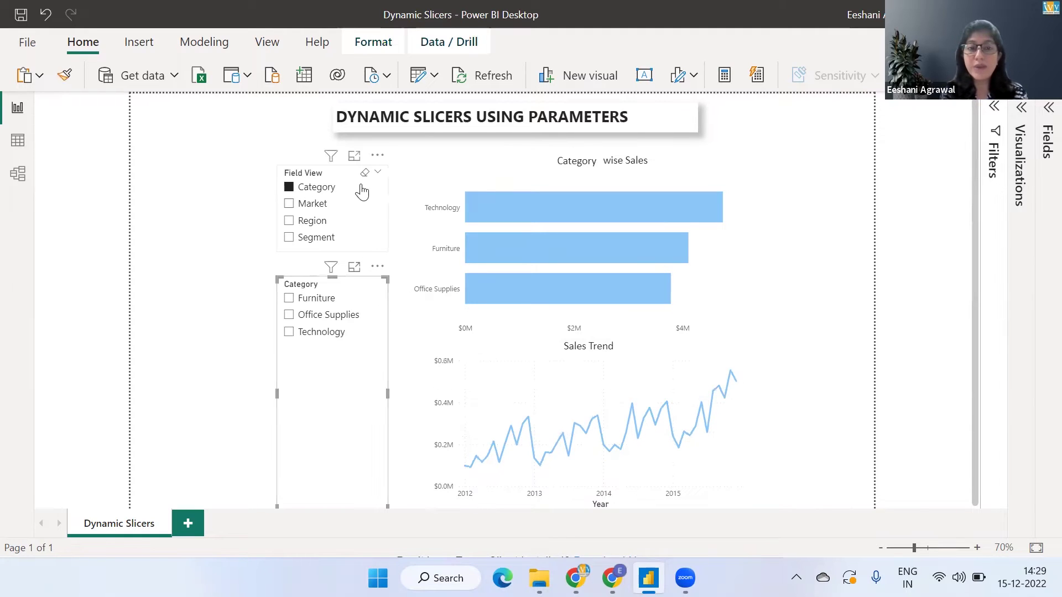
- Clear the Field View selection and duplicate the report page
click(364, 173)
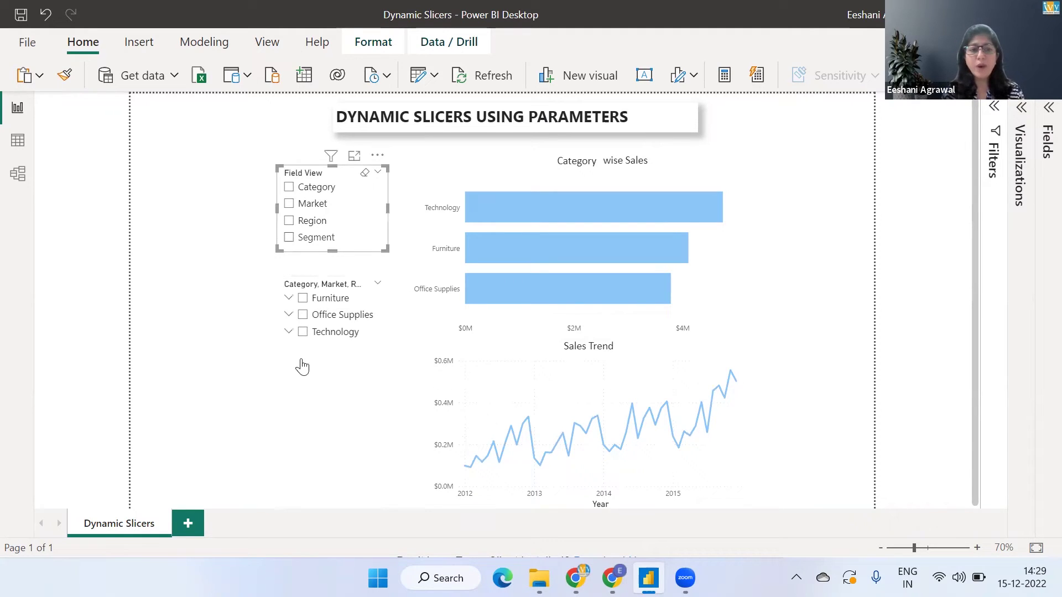
right_click(133, 529)
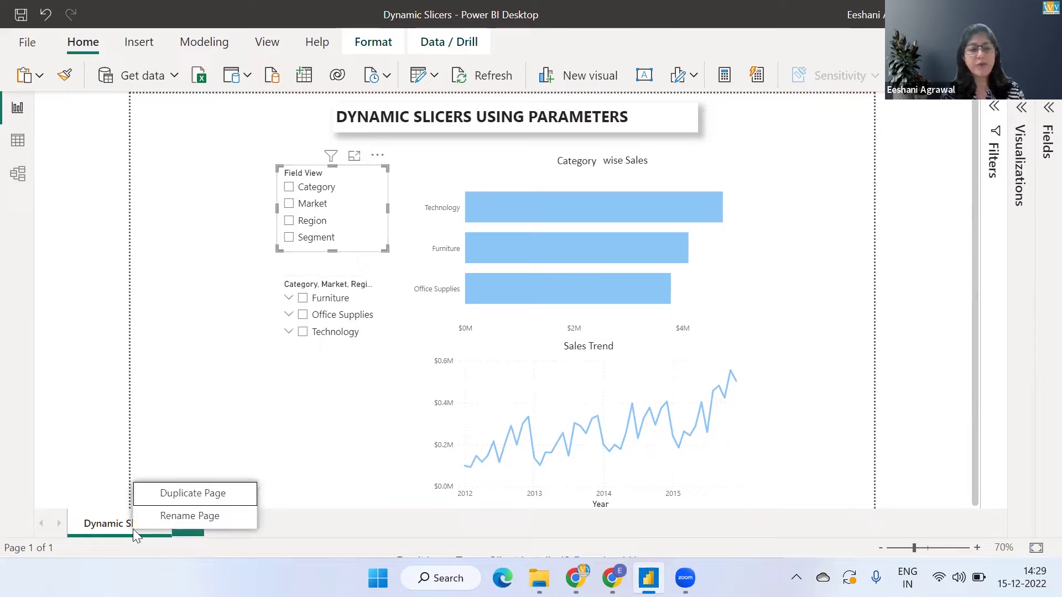
click(161, 499)
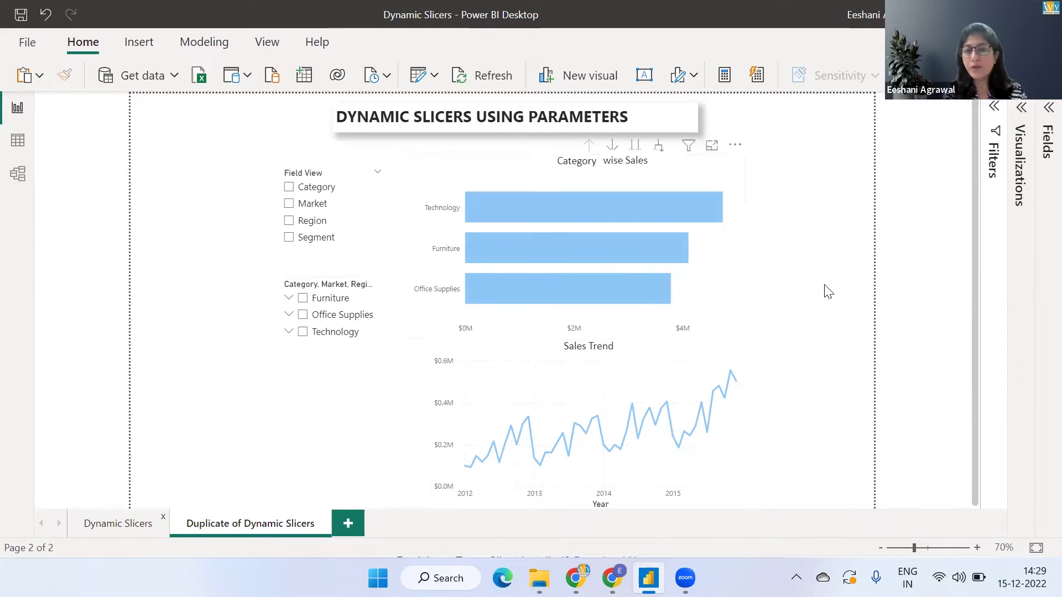
- Delete the value slicer and the Field View slicer from the copied page
click(301, 373)
key(Delete)
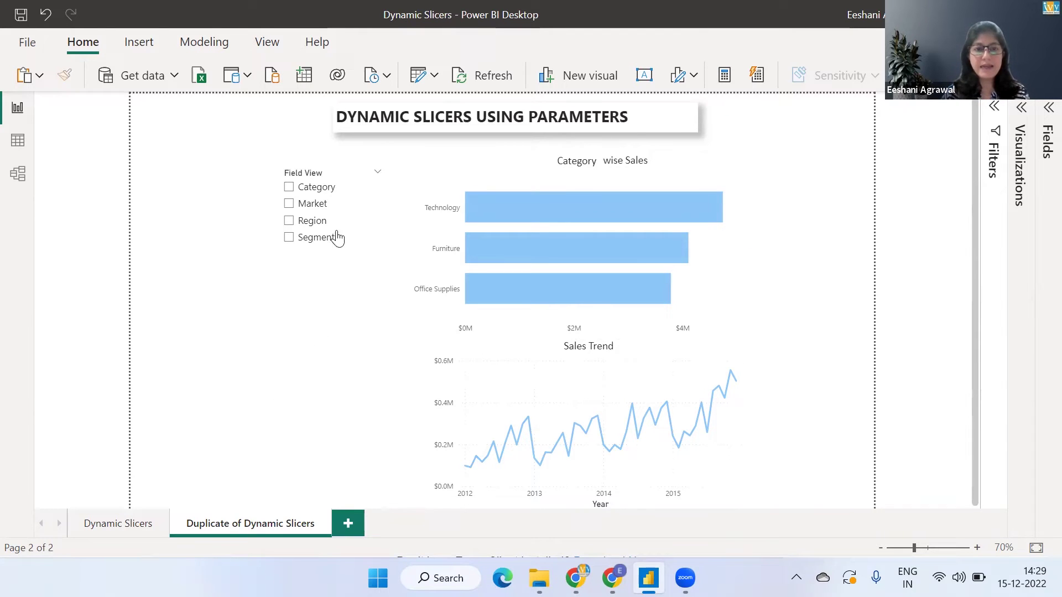
key(Delete)
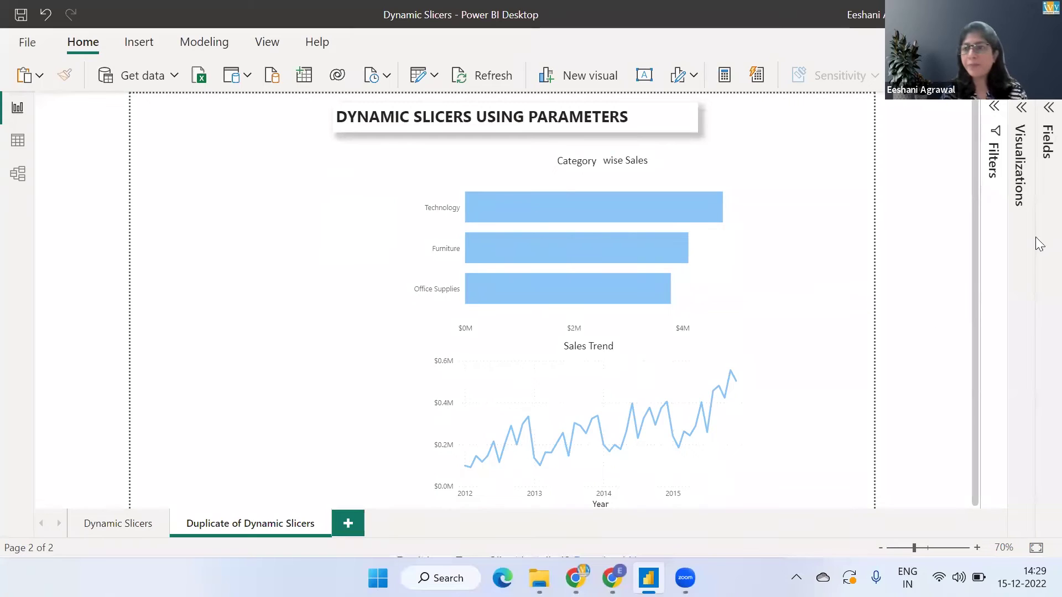
- Delete the Field View table from the model in the Fields pane, confirming with Yes
click(1045, 110)
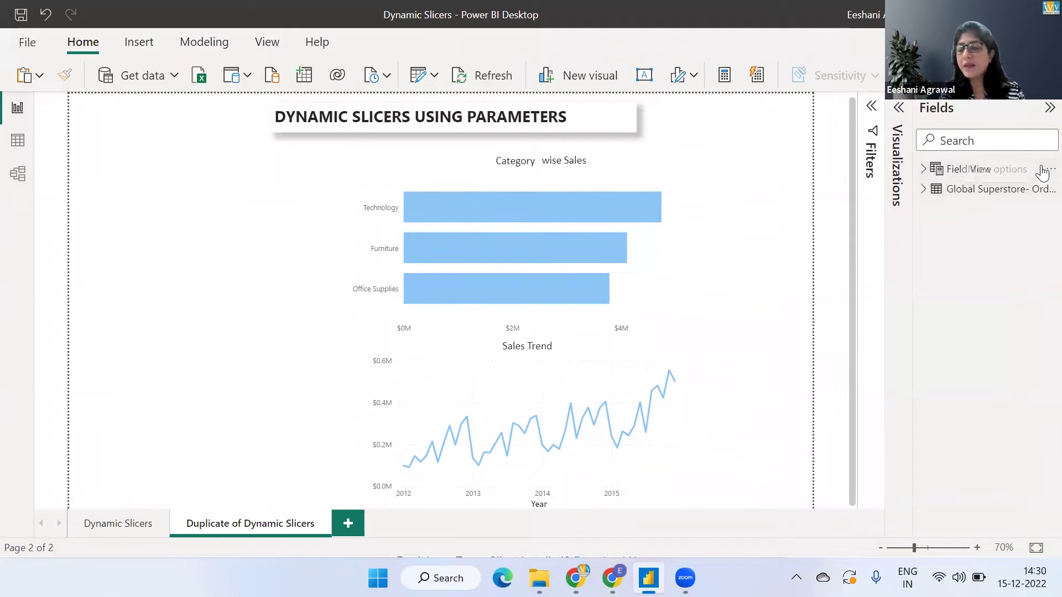
click(1045, 170)
click(950, 278)
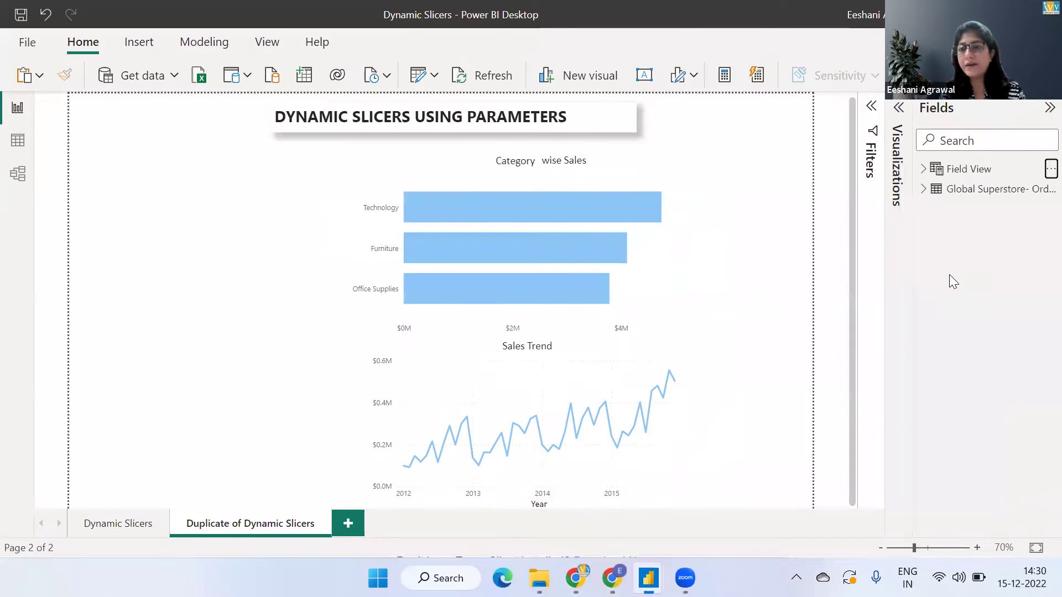
click(623, 318)
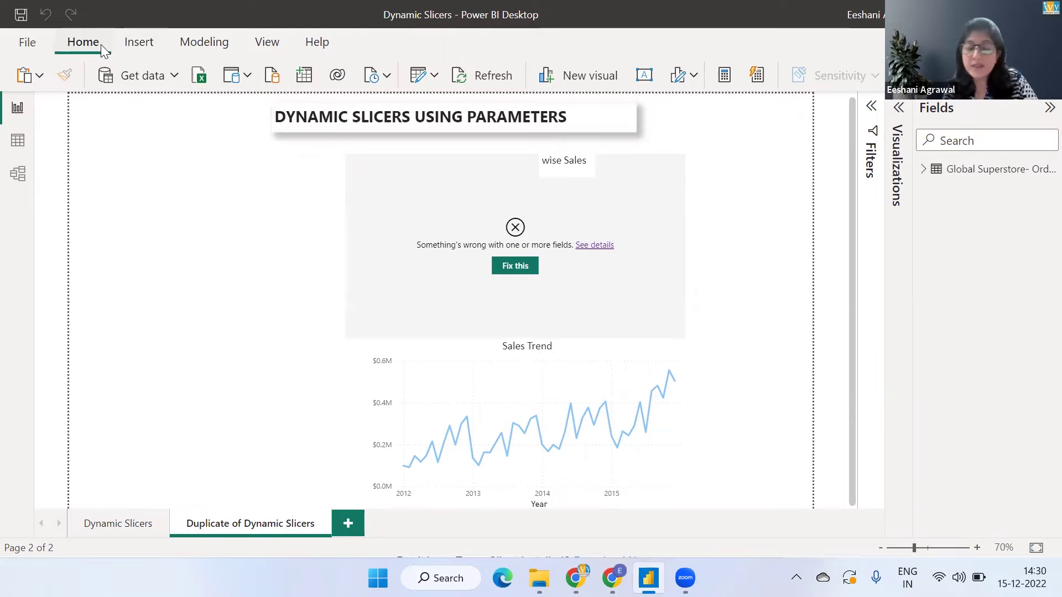
- Under Modeling > New parameter > Fields, create 'Field View' with Category, Market and Segment
click(189, 45)
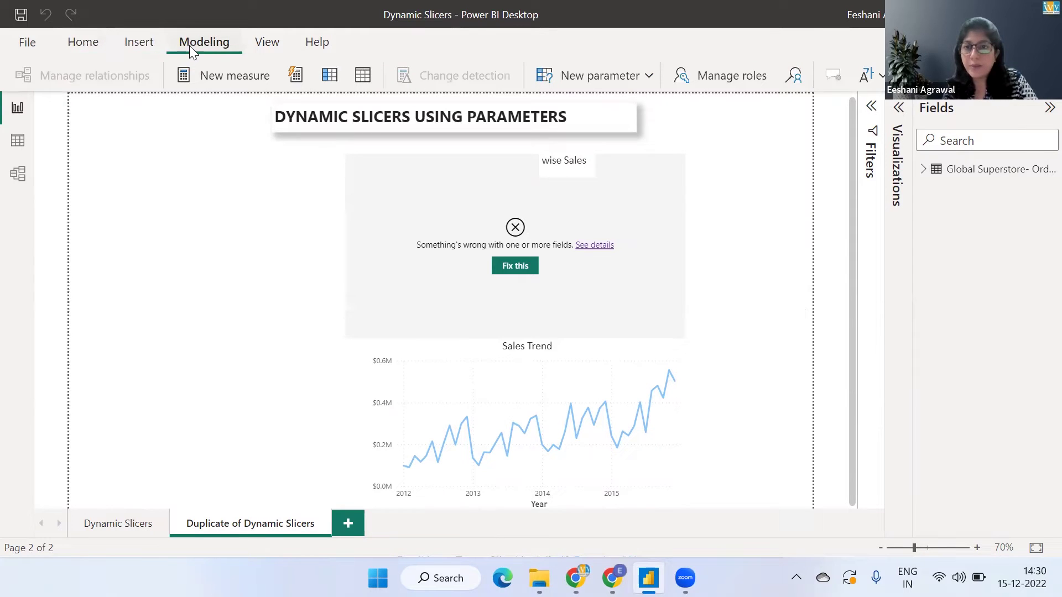
click(650, 75)
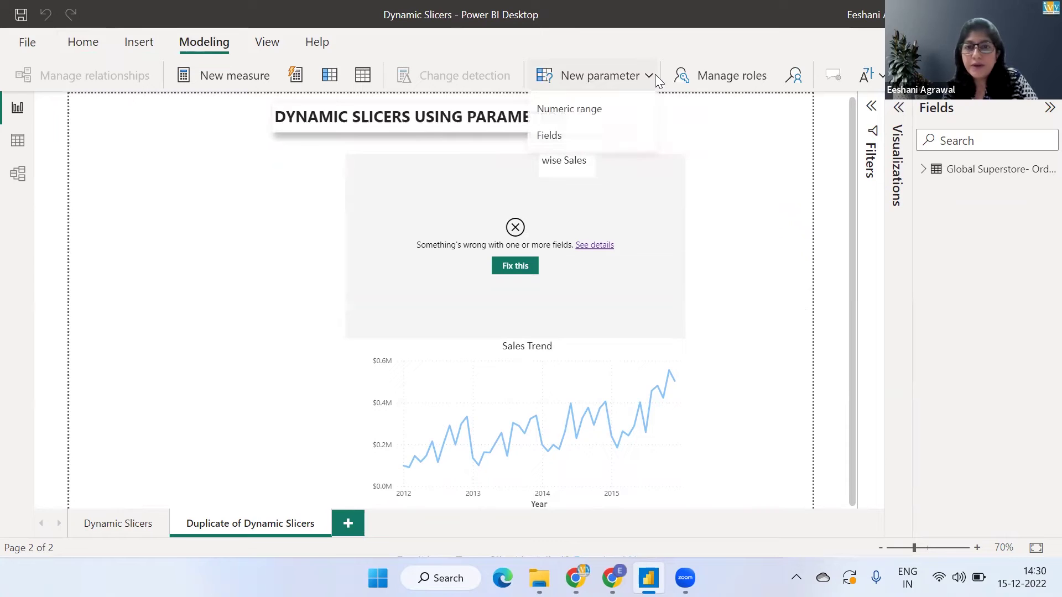
click(561, 138)
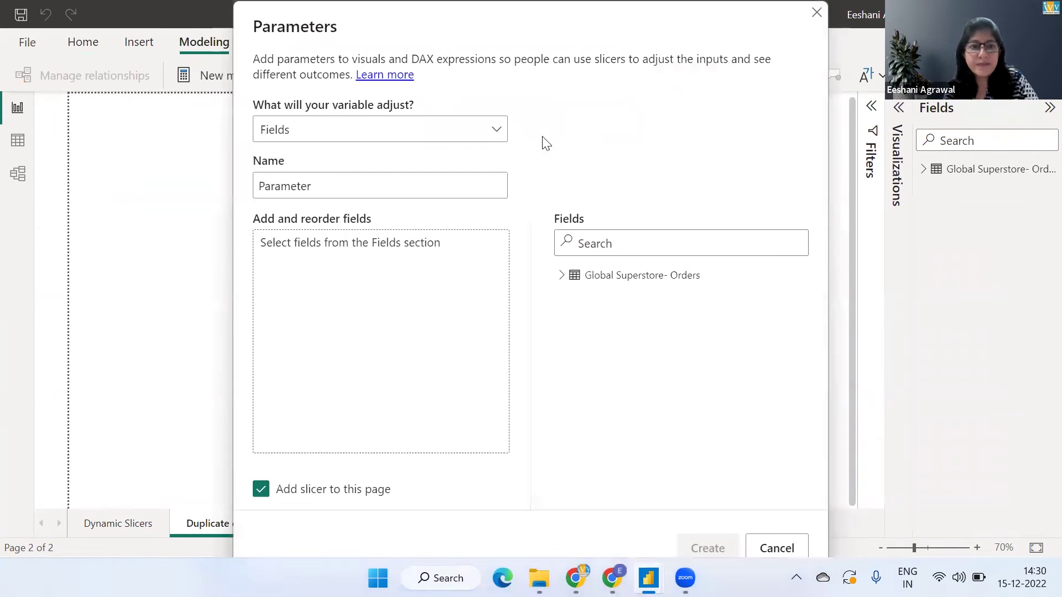
double_click(333, 182)
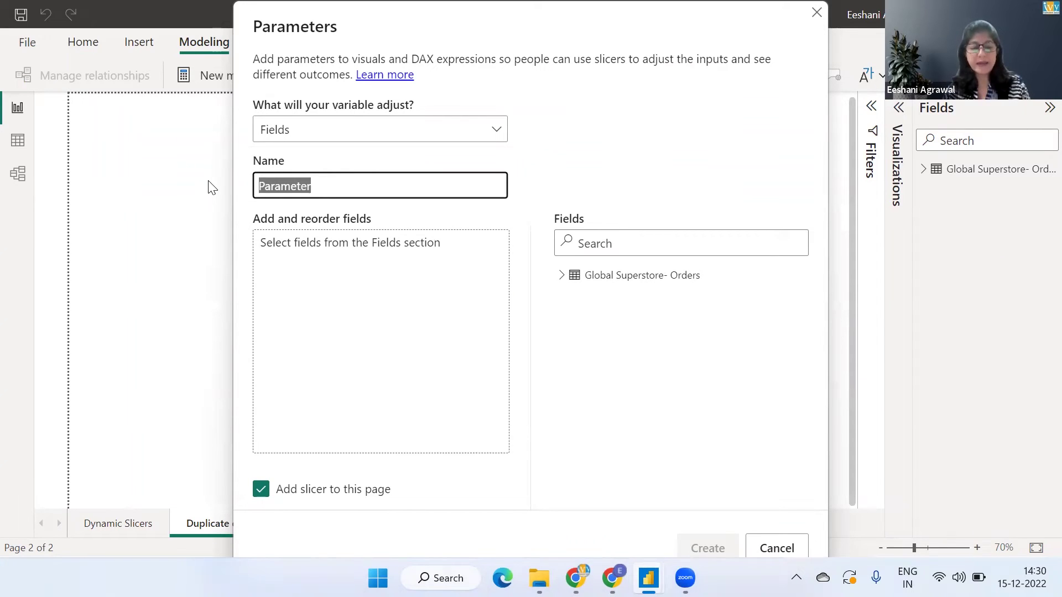
text(Field View)
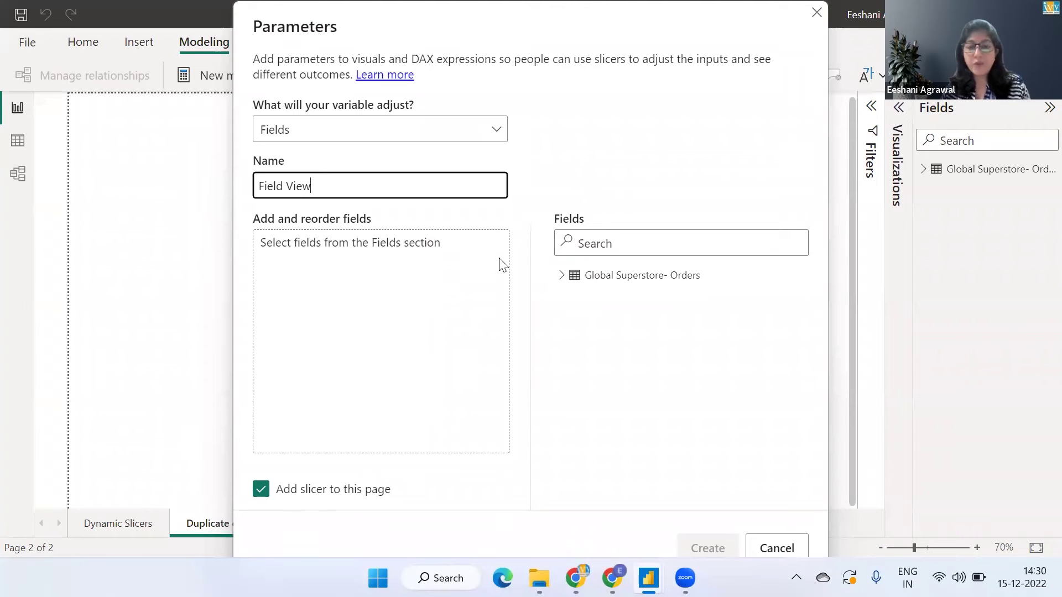
click(561, 279)
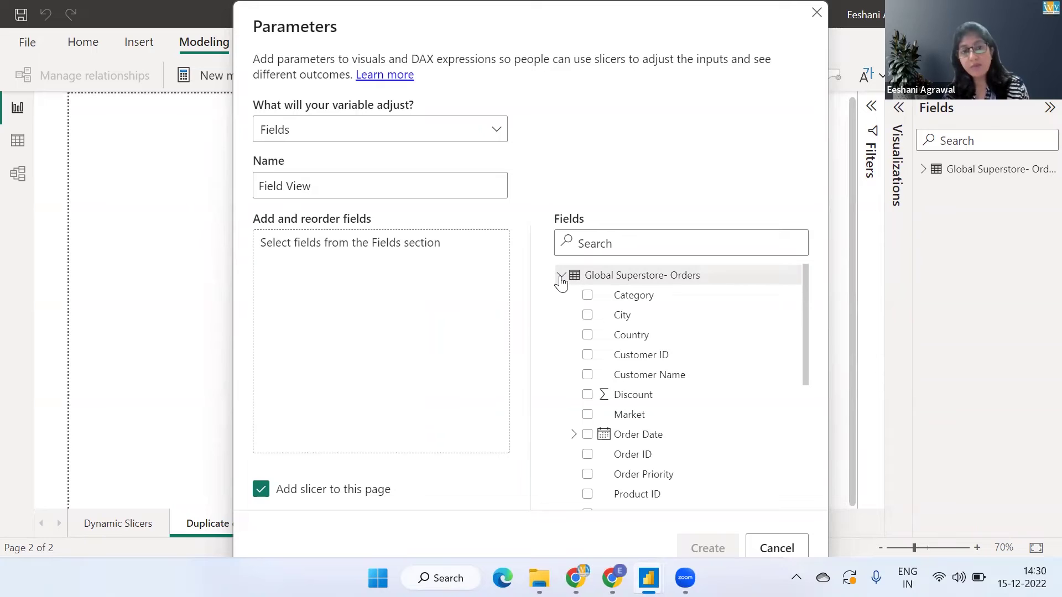
click(587, 294)
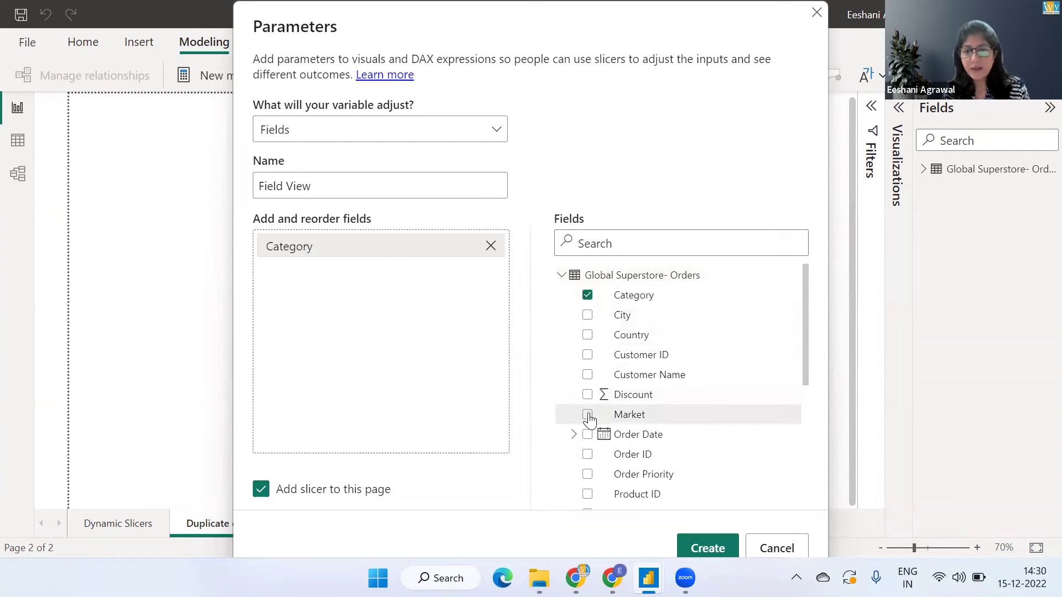
click(587, 415)
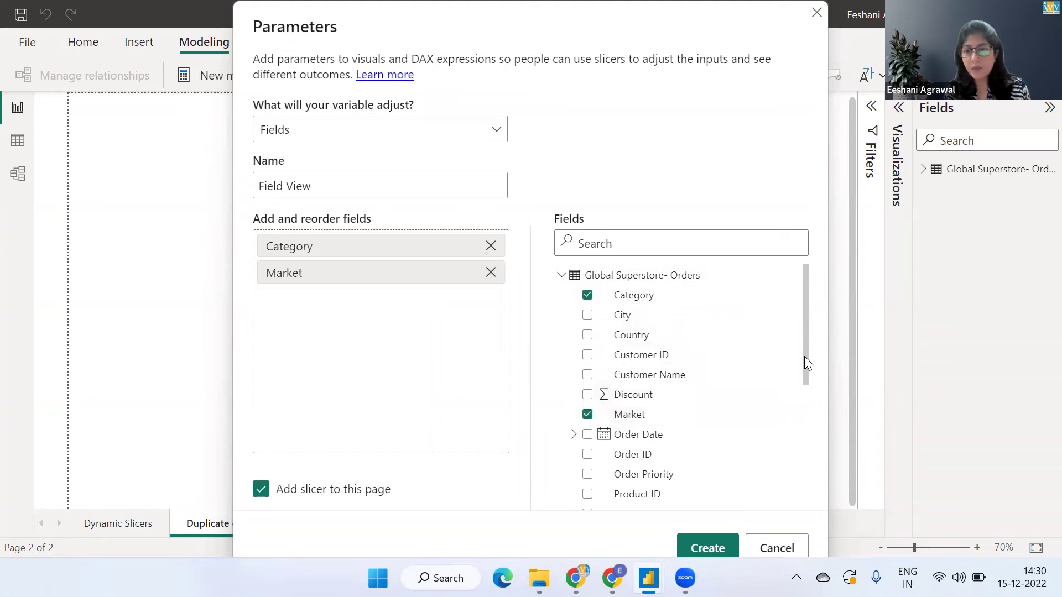
drag(804, 356, 813, 469)
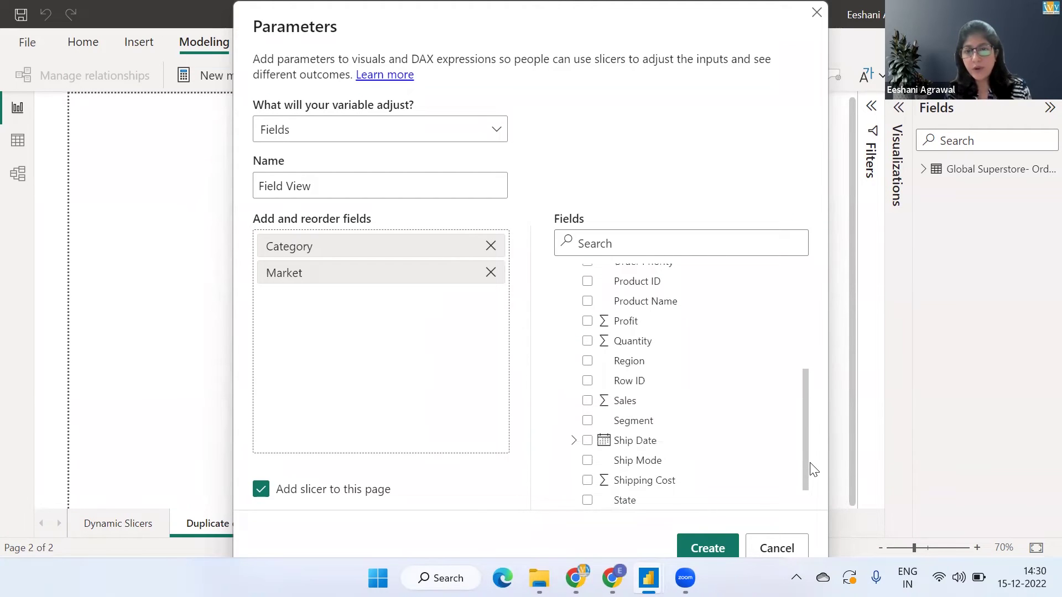
click(587, 420)
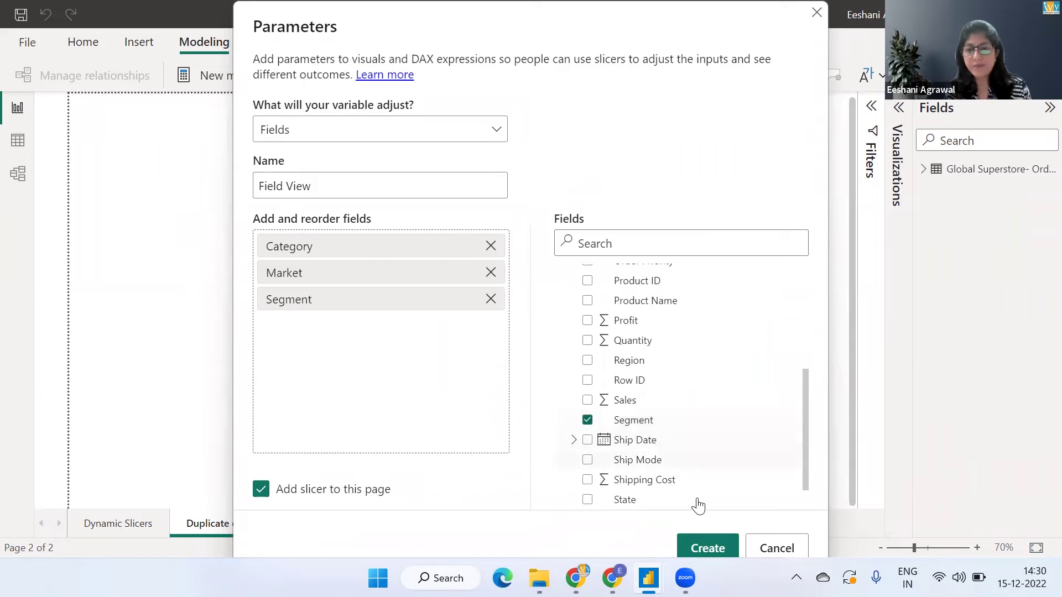
click(704, 534)
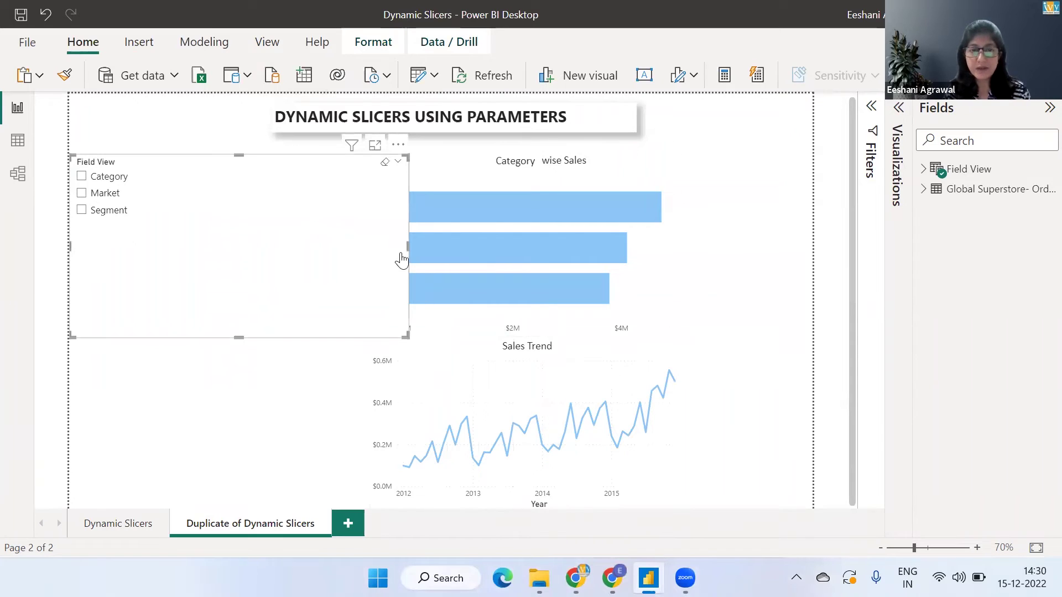
- Make the Field View slicer narrower and shorter, and move it beside the bar chart
drag(410, 247, 174, 247)
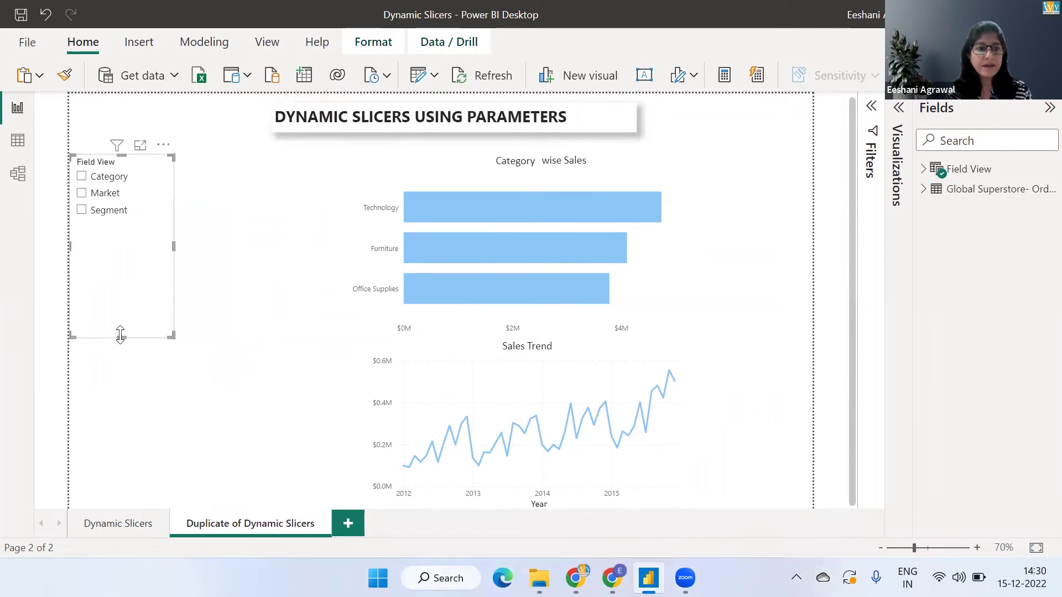
drag(120, 336, 107, 223)
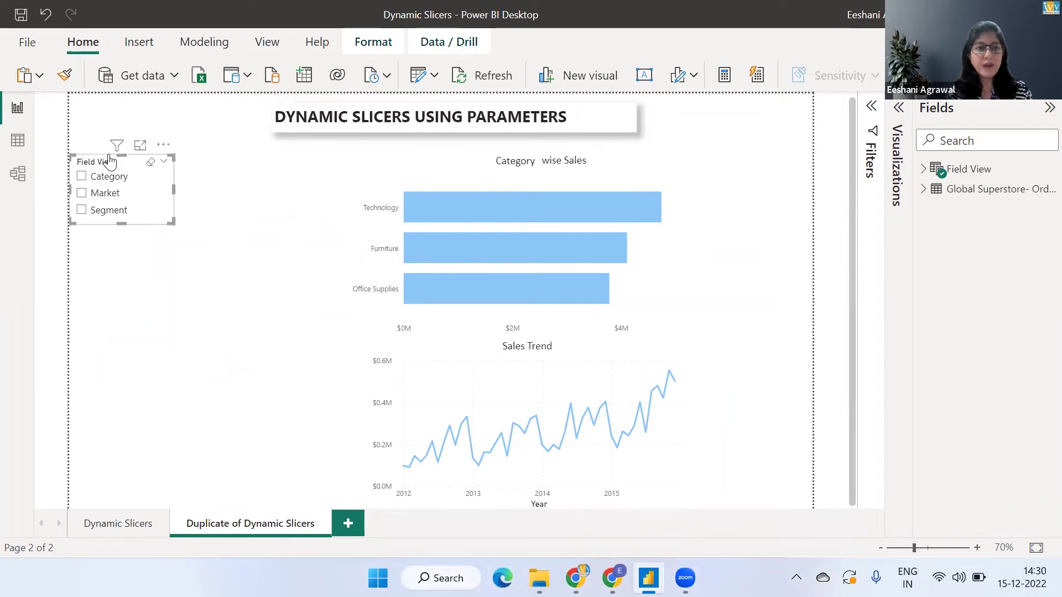
mouse_move(117, 145)
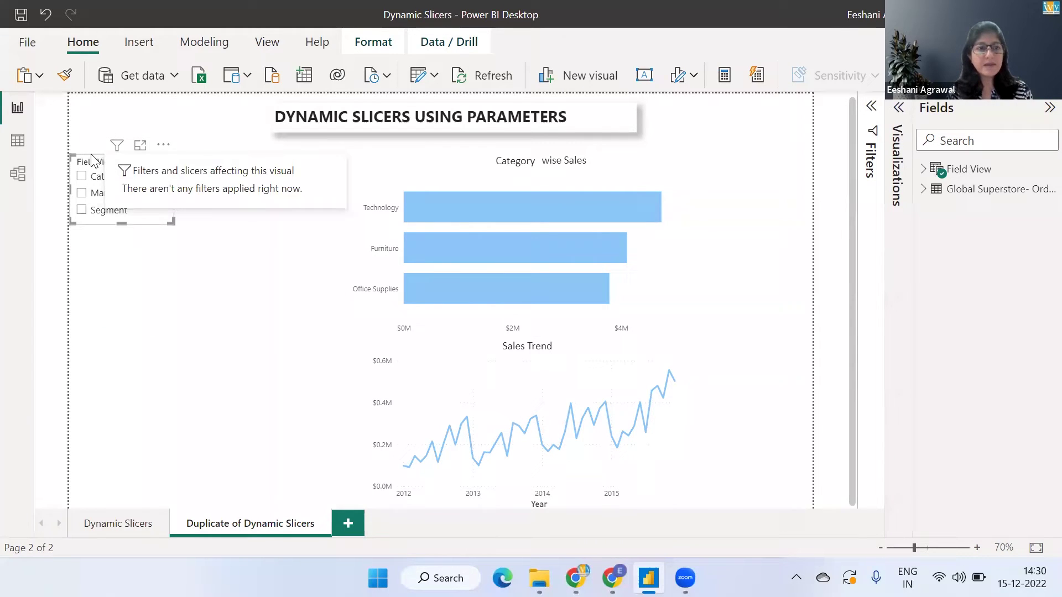
drag(93, 161, 216, 166)
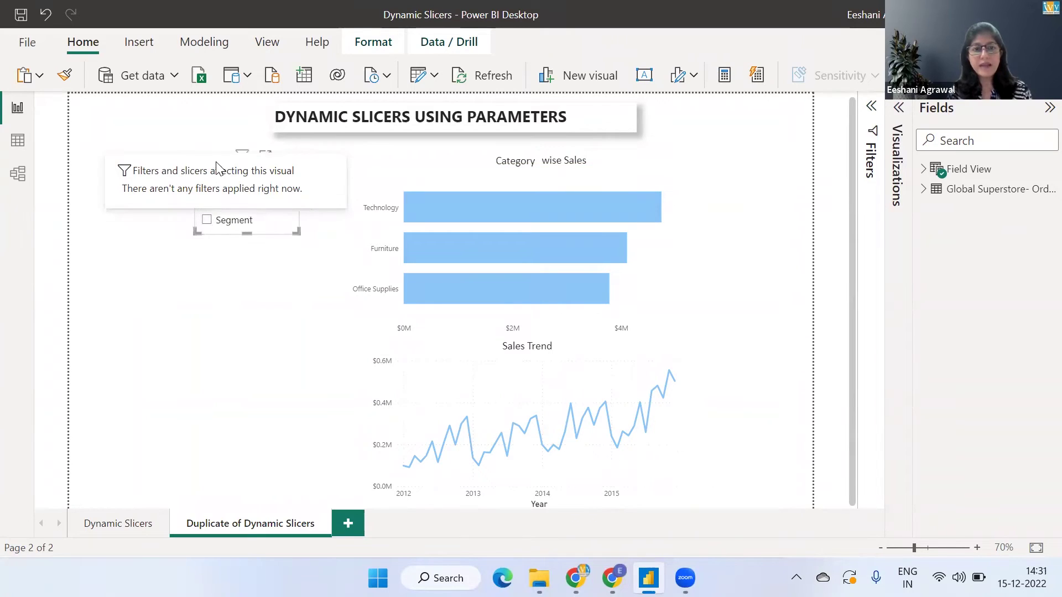
click(225, 331)
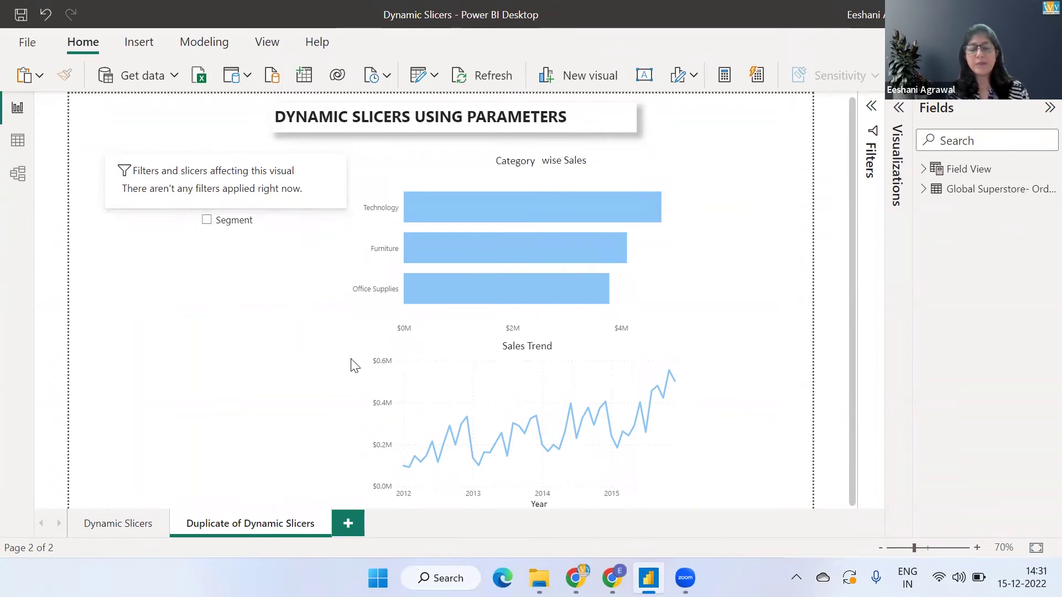
click(485, 179)
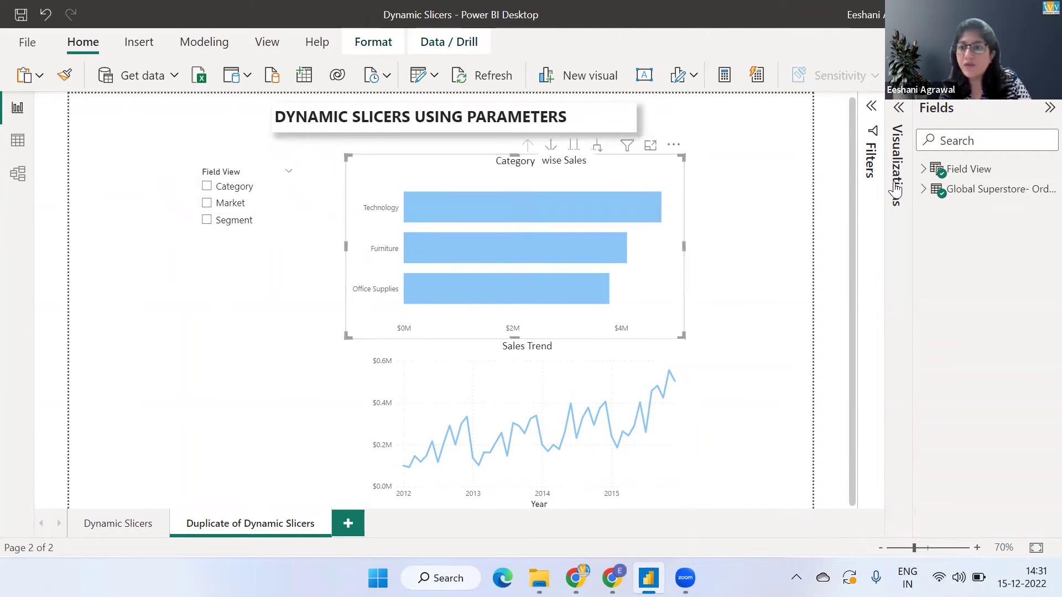
- Replace Category on the bar chart's Y-axis with the Field View parameter field
click(898, 109)
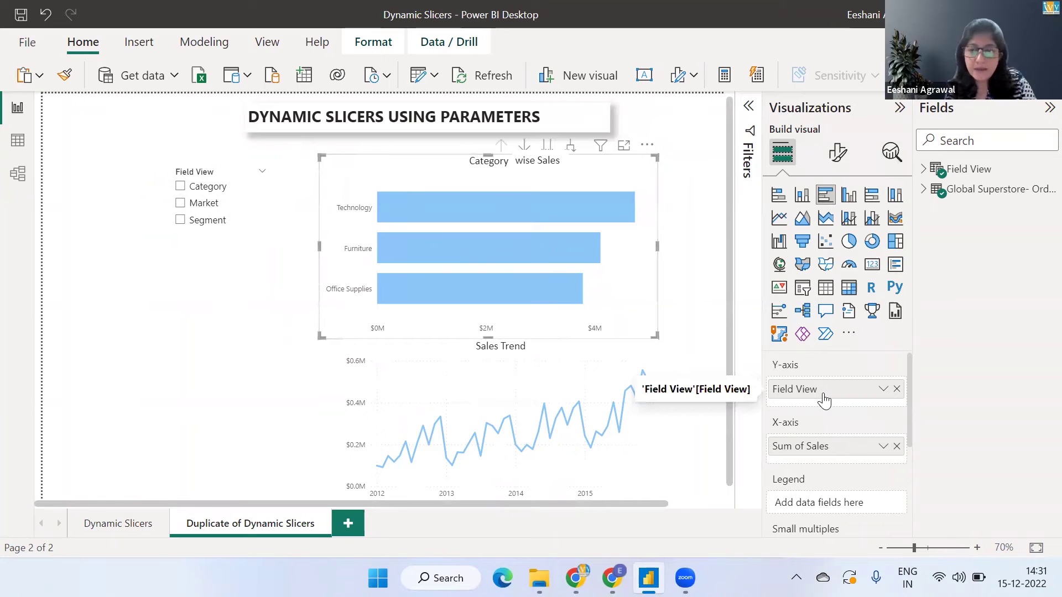
click(896, 389)
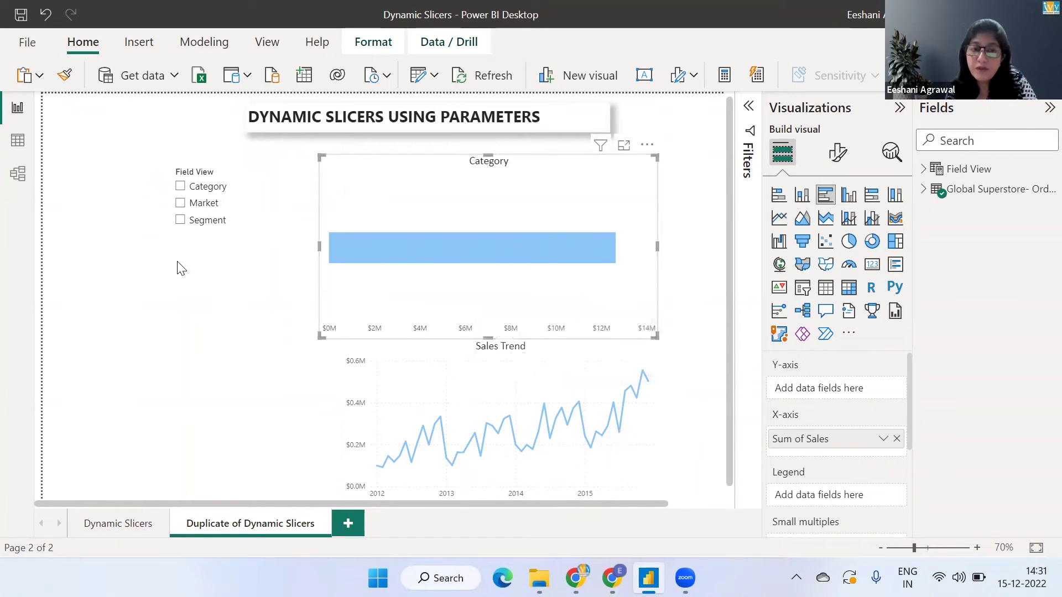
click(921, 191)
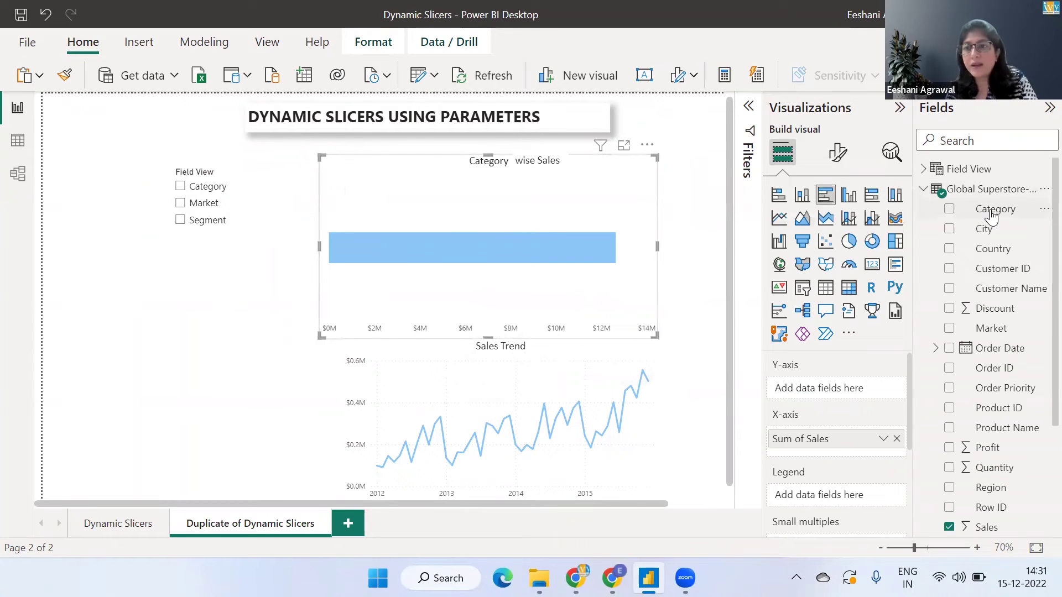
drag(990, 209, 848, 399)
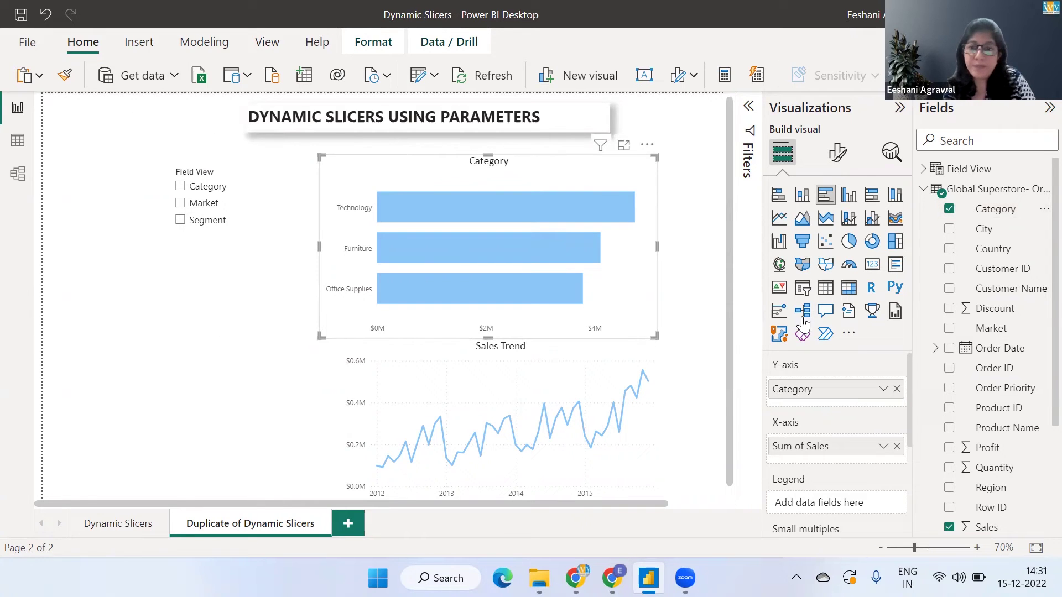
click(896, 389)
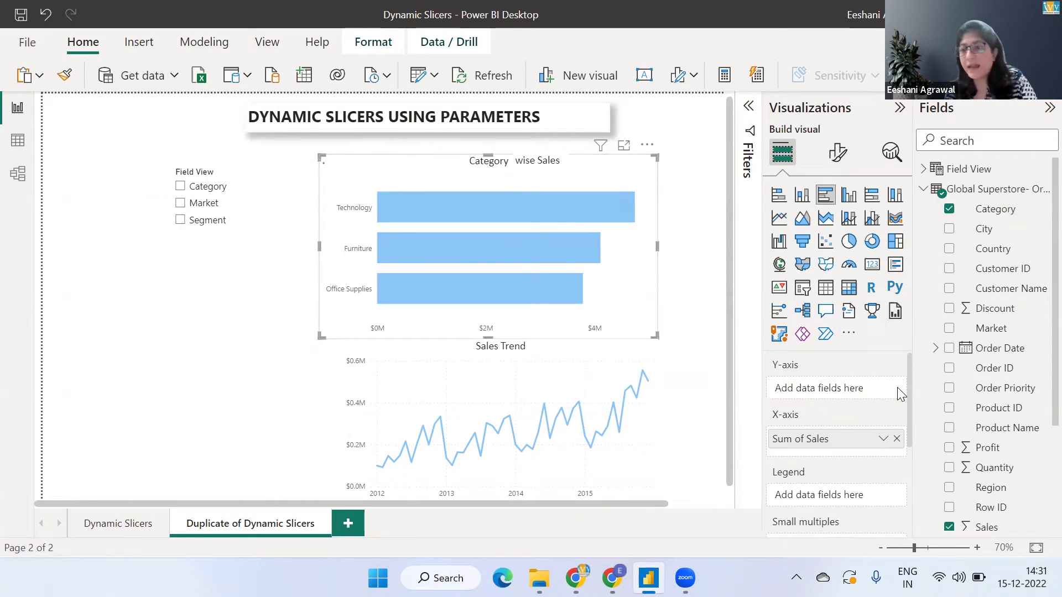
click(928, 190)
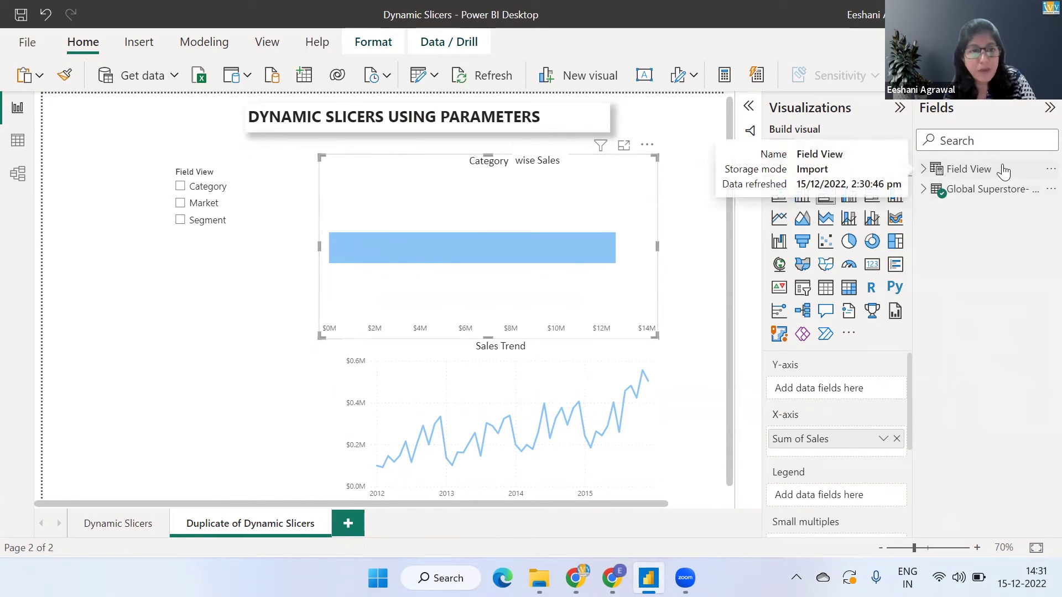
click(923, 169)
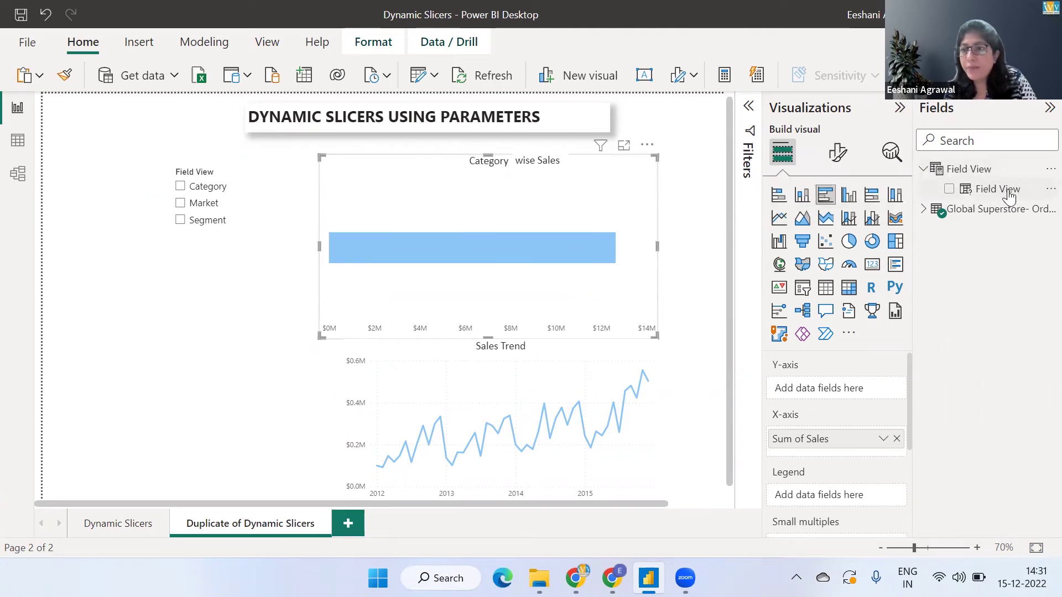
drag(1002, 191, 843, 395)
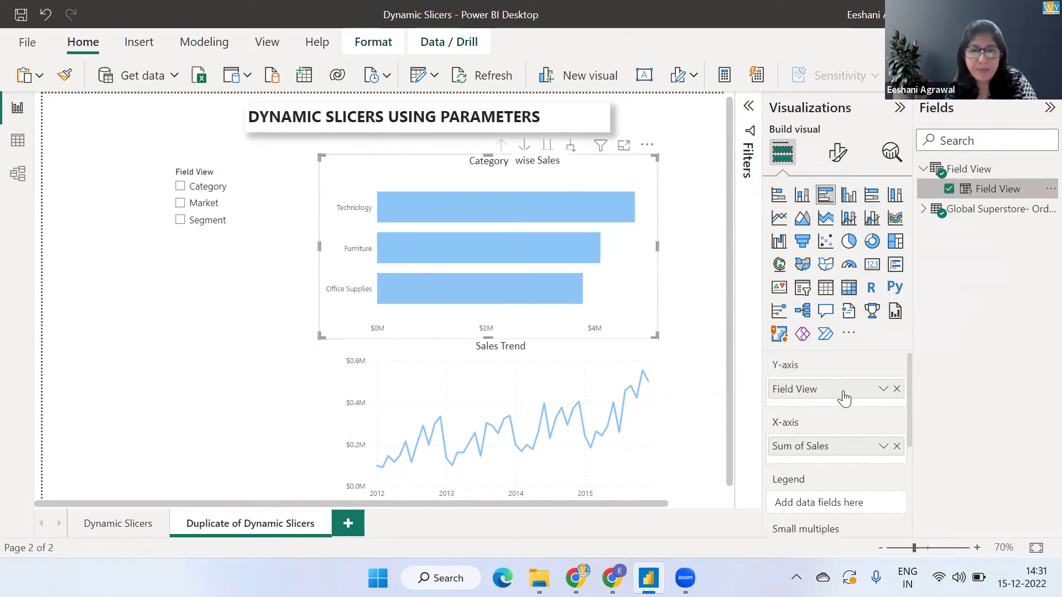
- Pick Market, then Segment, then Category in the rebuilt Field View slicer
click(707, 239)
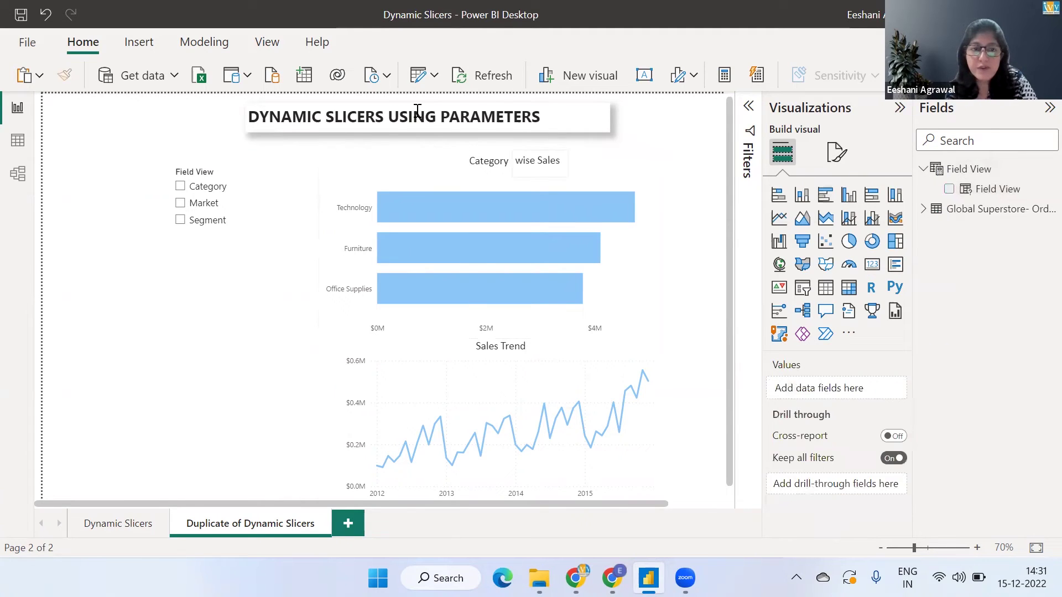
click(200, 212)
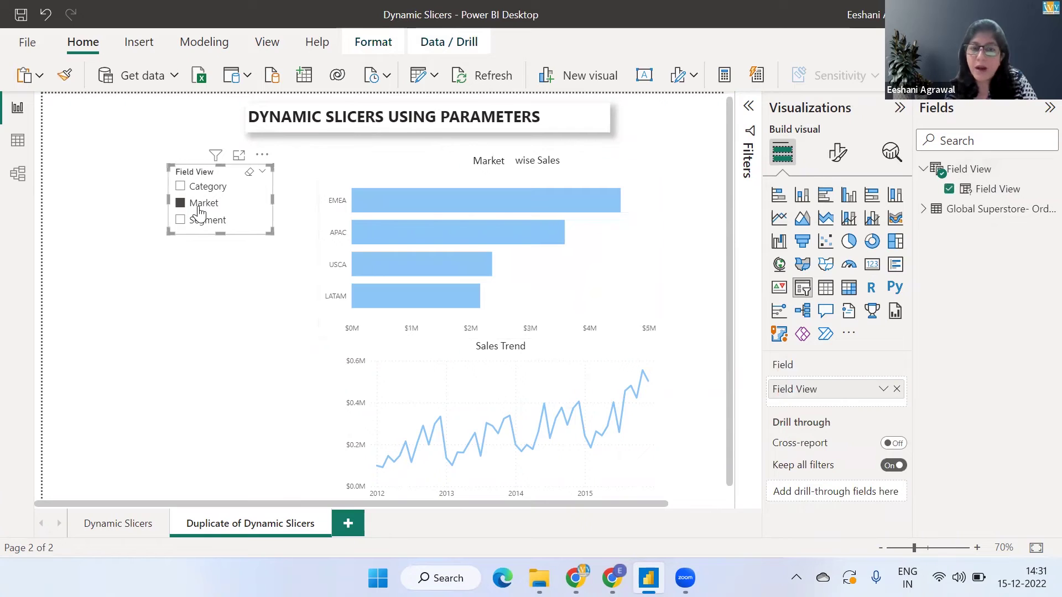
click(180, 221)
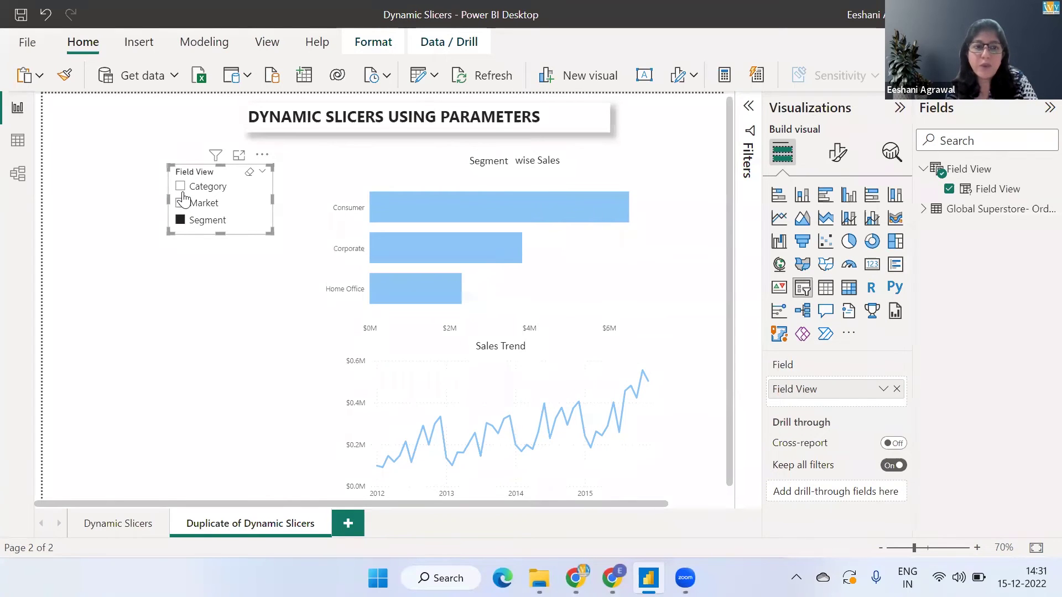
click(181, 187)
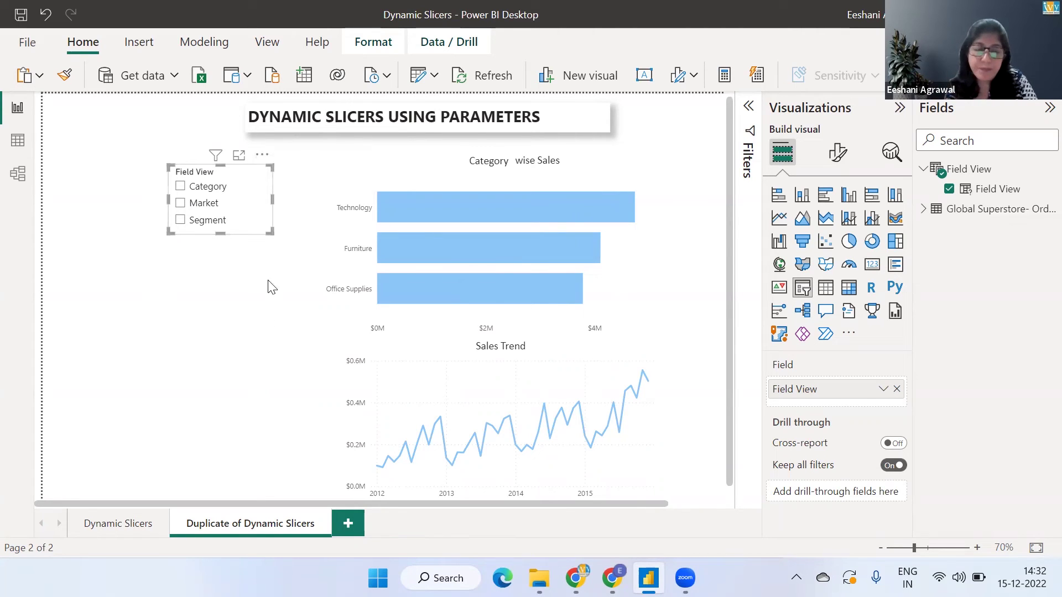
- Choose Segment, move the copied Field View slicer below the original, and select the copy
click(208, 220)
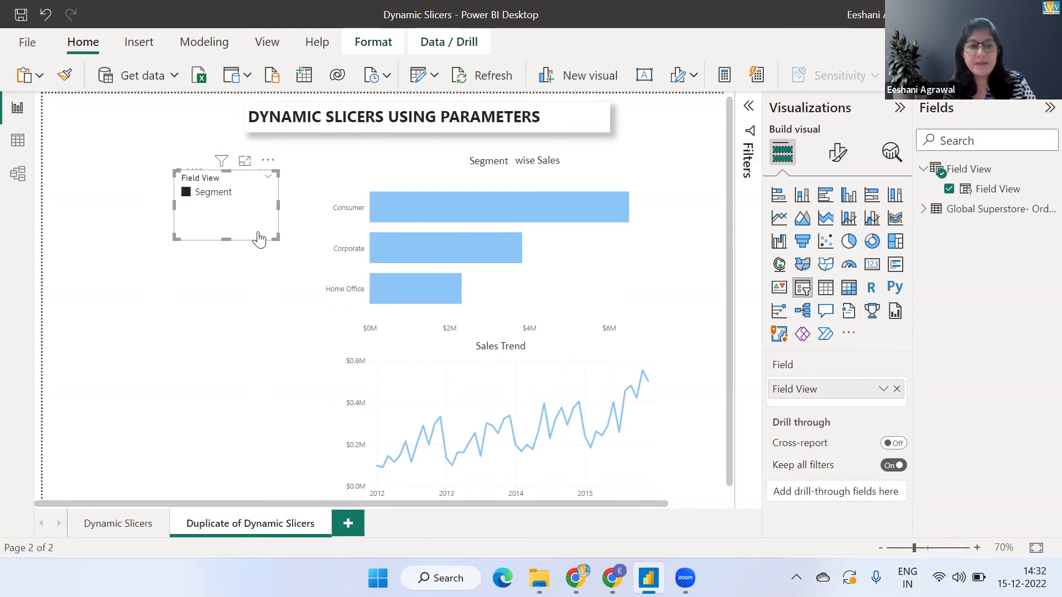
drag(258, 228, 255, 312)
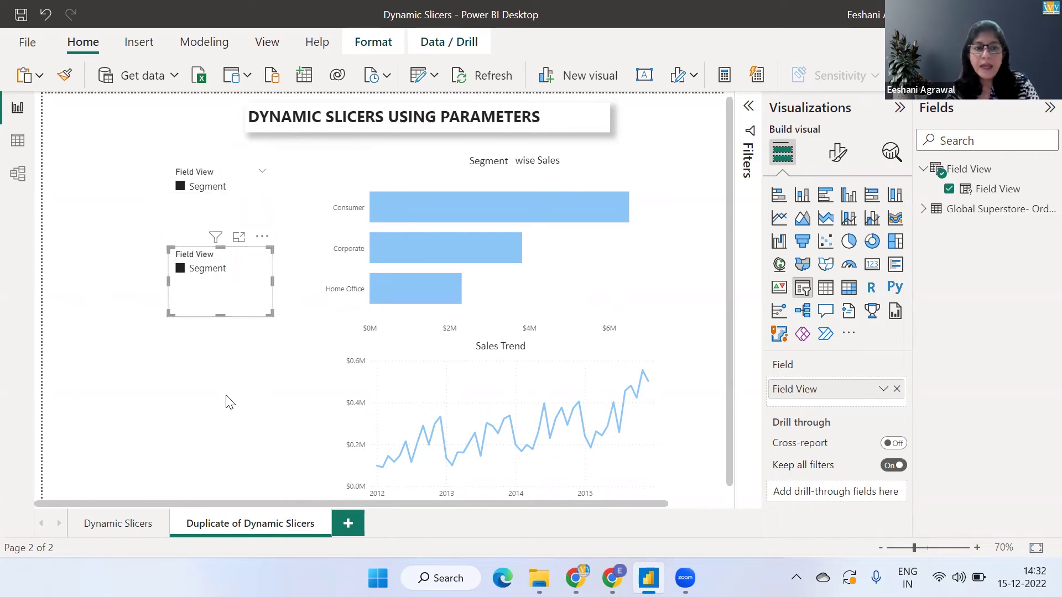
click(229, 402)
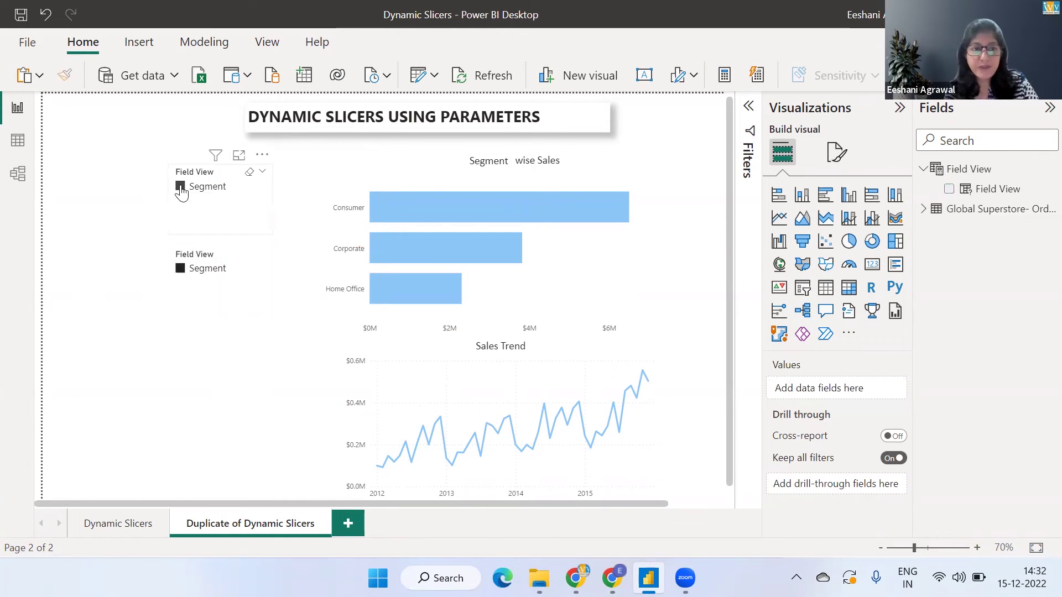
click(250, 173)
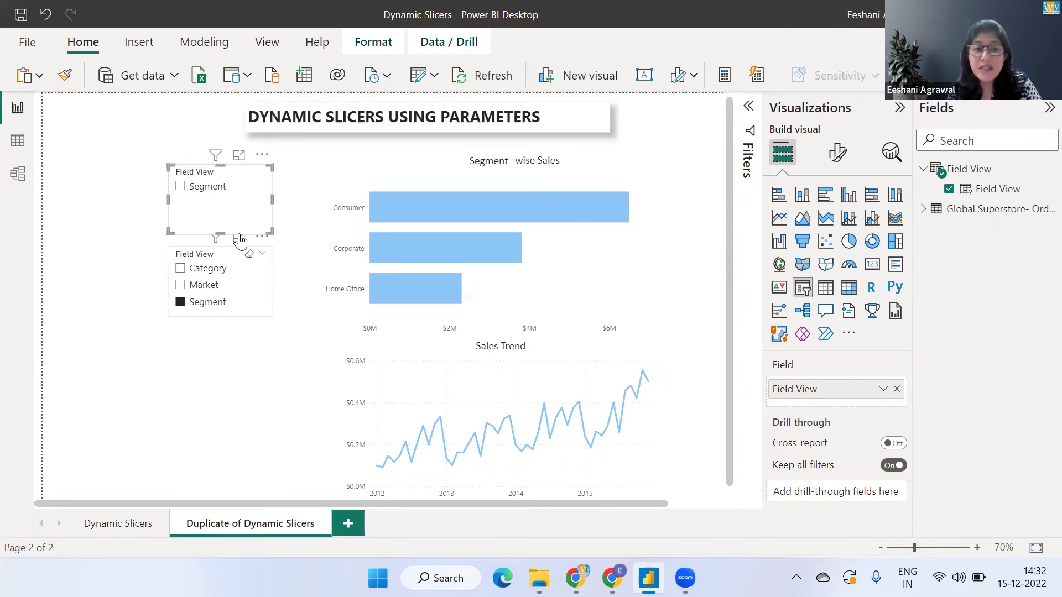
click(184, 191)
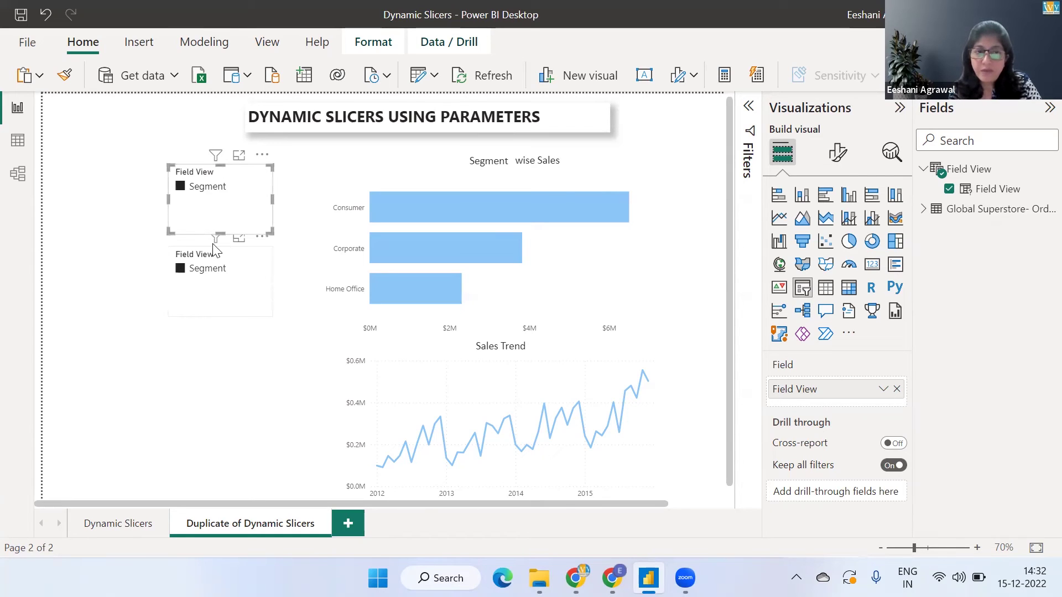
click(219, 313)
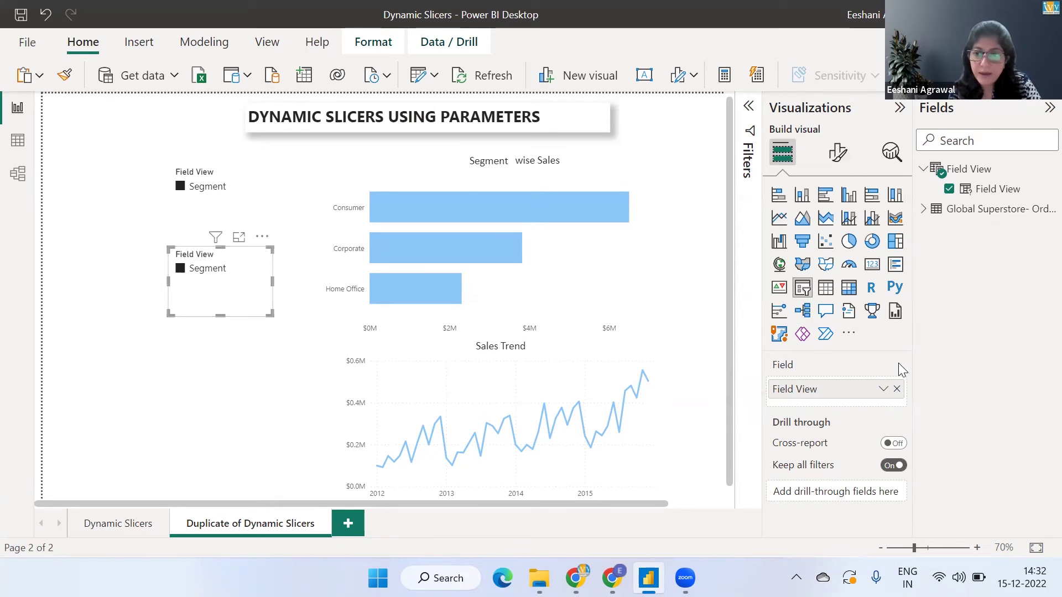
- Set the lower slicer's Field View field to 'Show values of selected field'
click(882, 390)
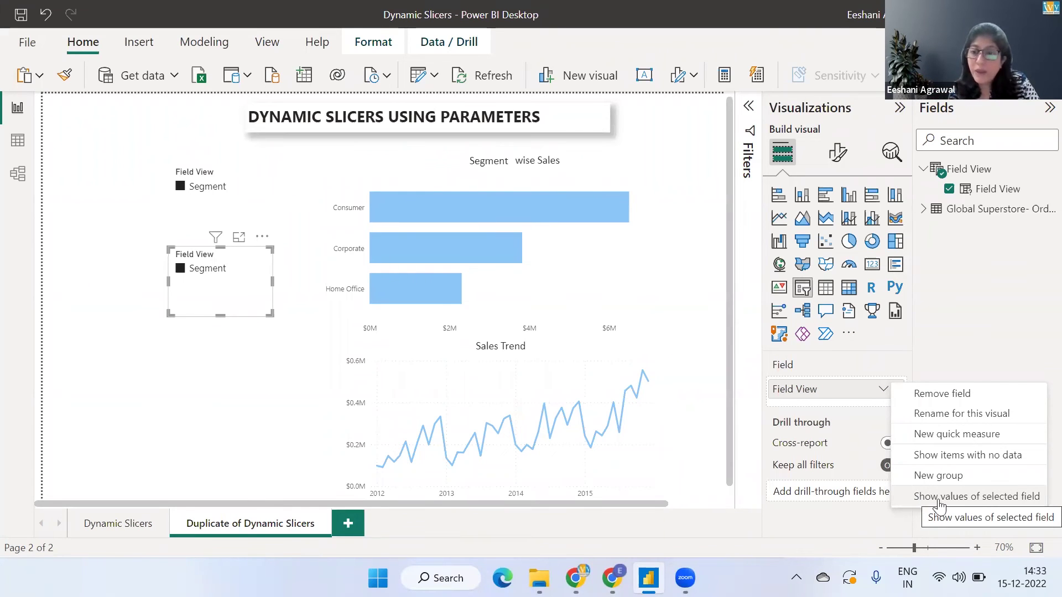
click(929, 501)
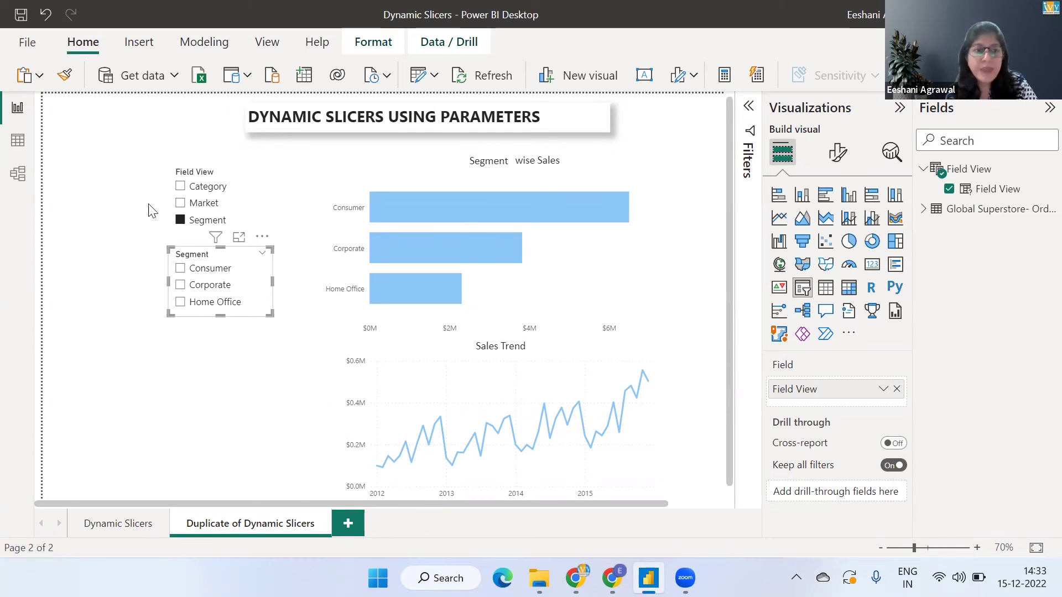
- Toggle Field View between Market and Category, settle on Market, and tick LATAM
click(180, 203)
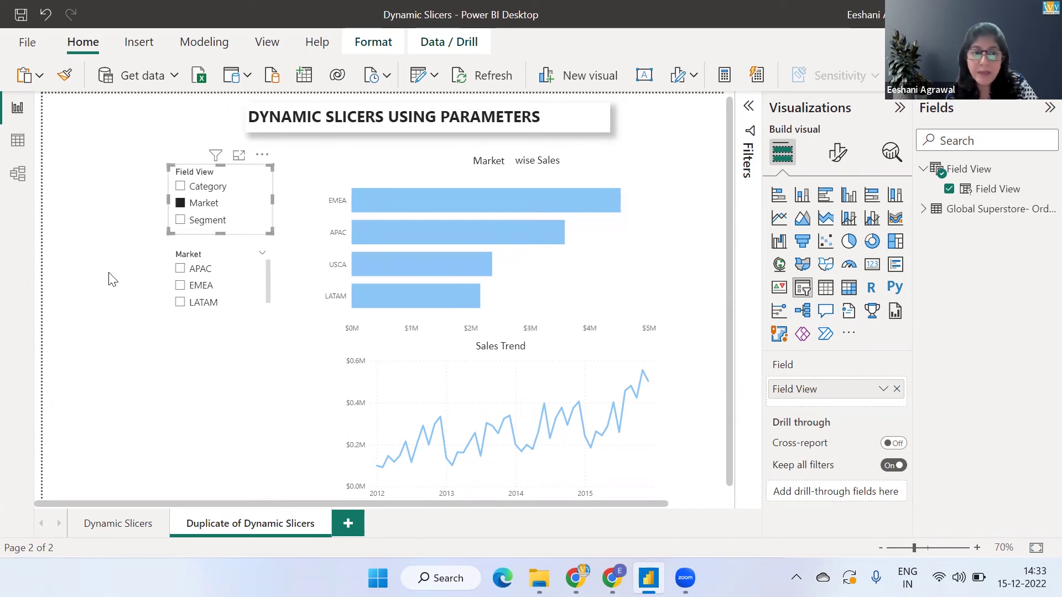
click(180, 187)
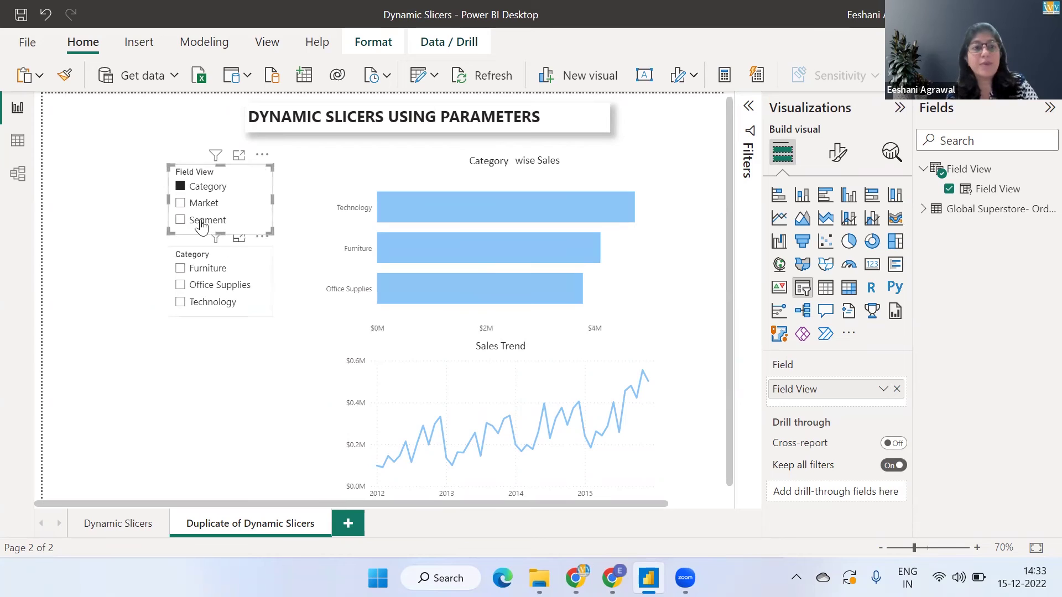
click(180, 204)
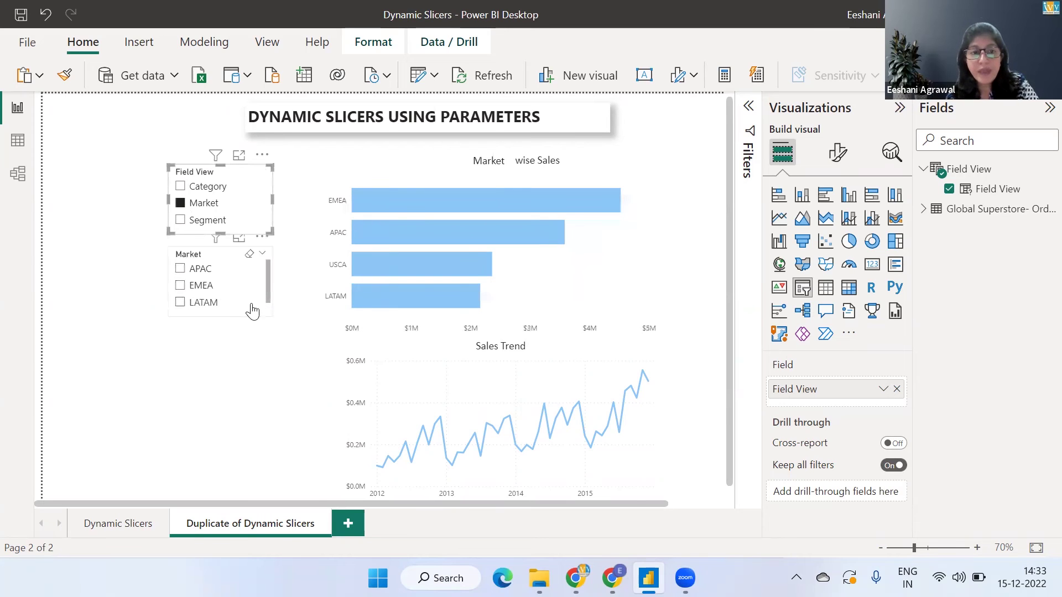
click(223, 313)
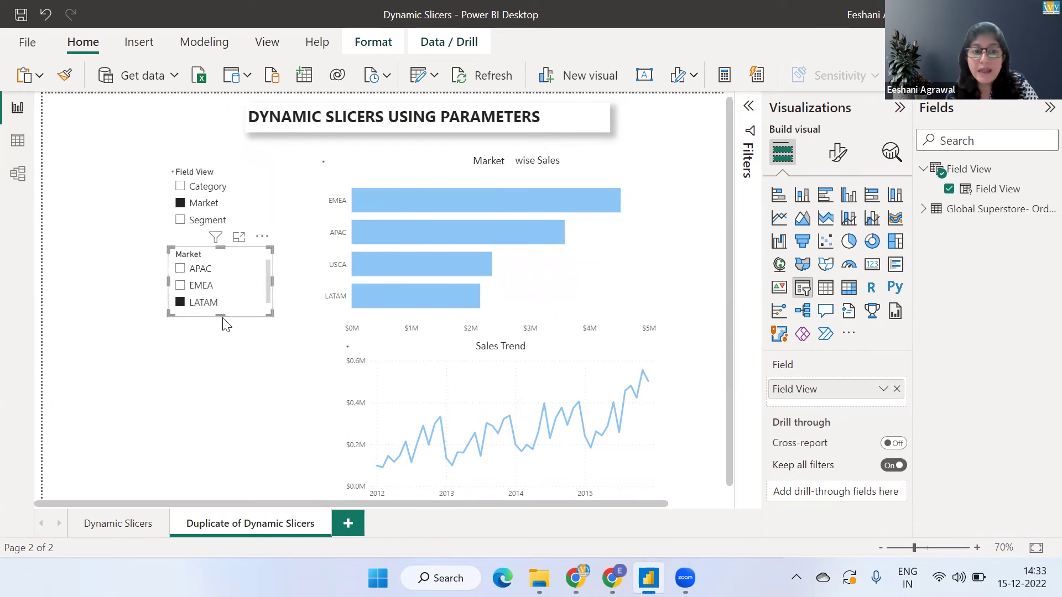
- Enlarge the Market slicer to show USCA, then switch to Category and tick Technology
mouse_move(220, 313)
mouse_down()
mouse_move(221, 336)
mouse_move(218, 327)
mouse_up()
click(215, 392)
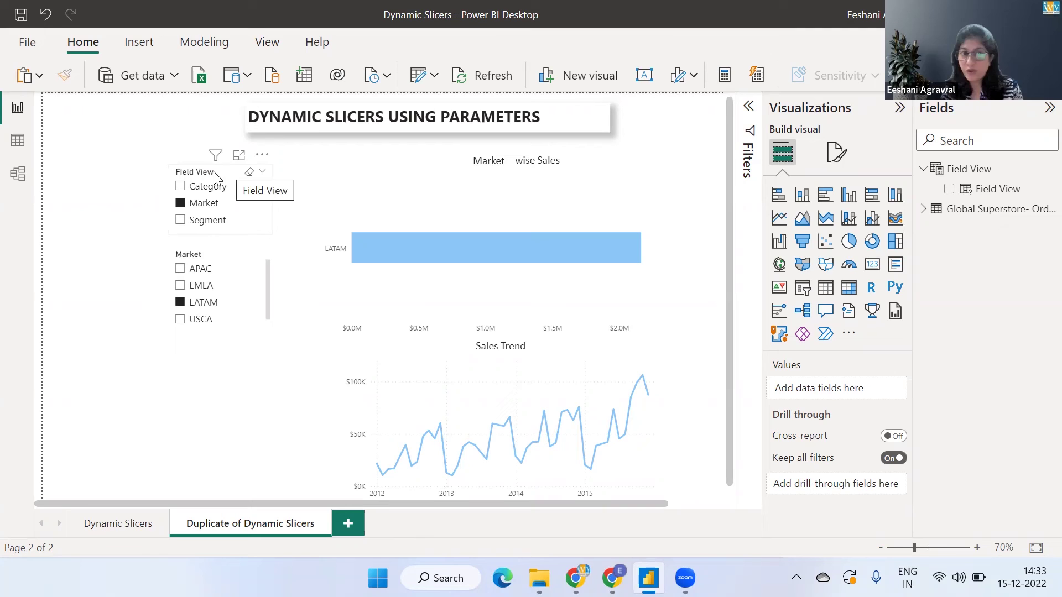
click(181, 188)
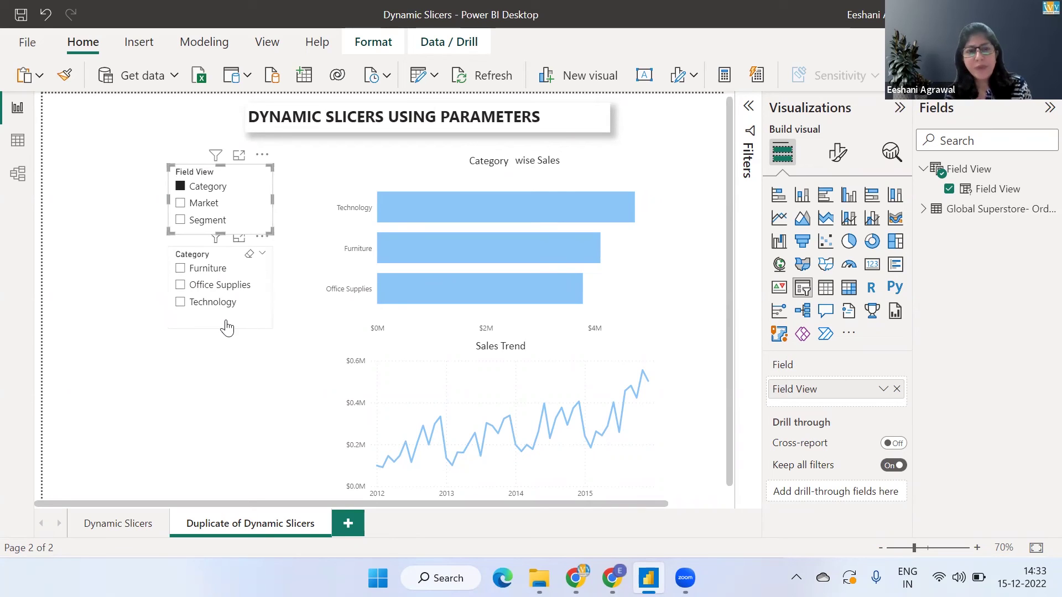
click(180, 302)
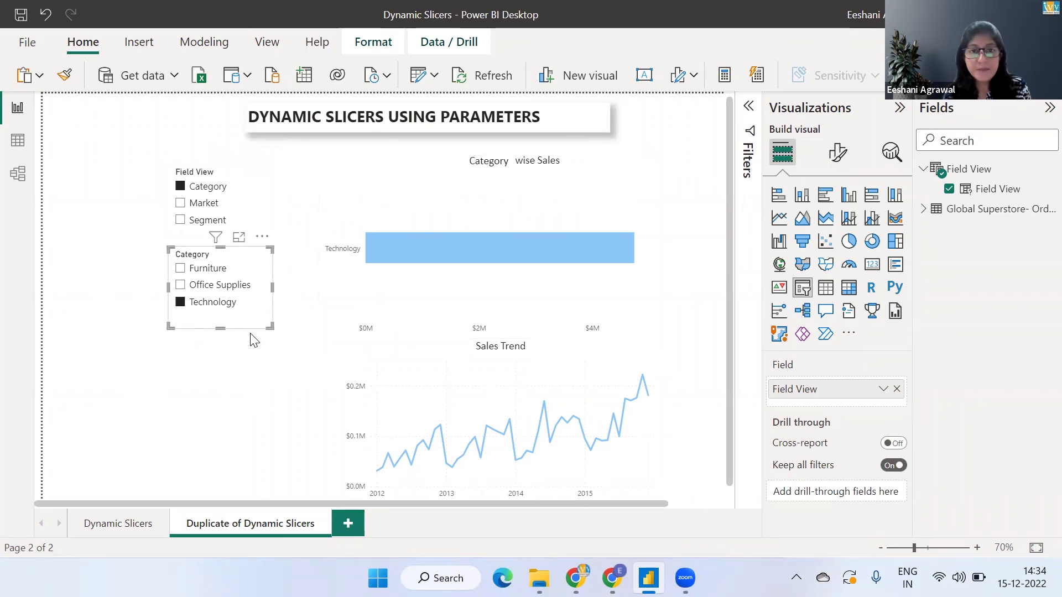
- Set the Category slicer's interaction with the Category wise Sales bar chart to None
click(379, 46)
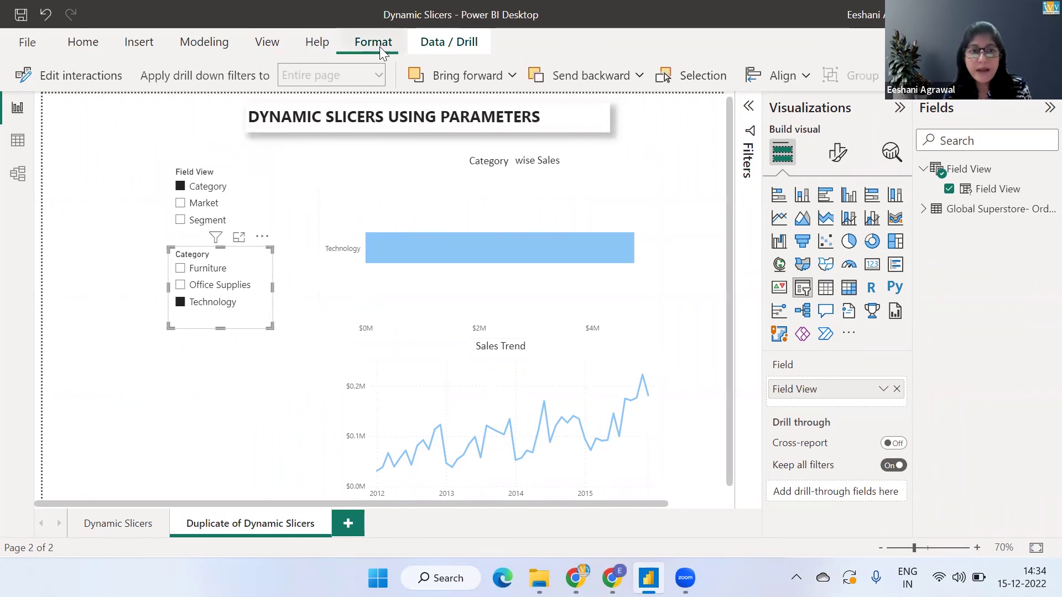
click(77, 80)
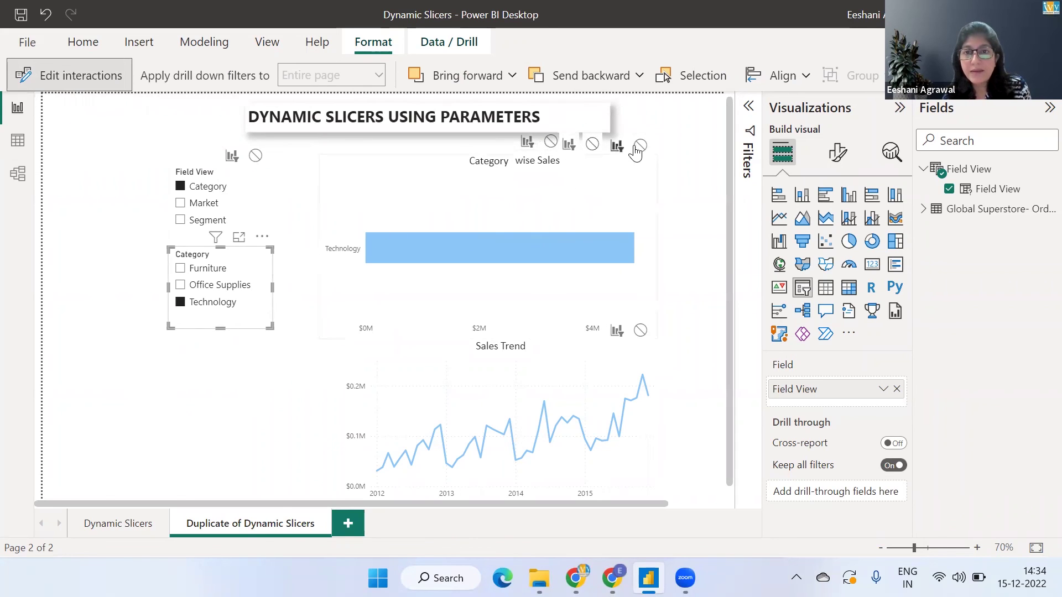
click(640, 147)
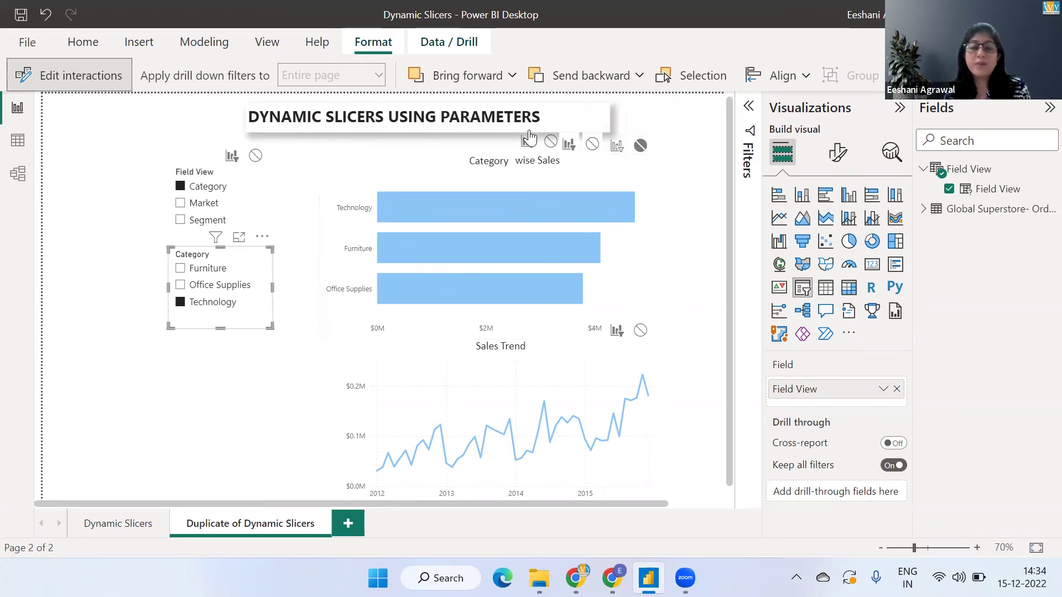
click(96, 76)
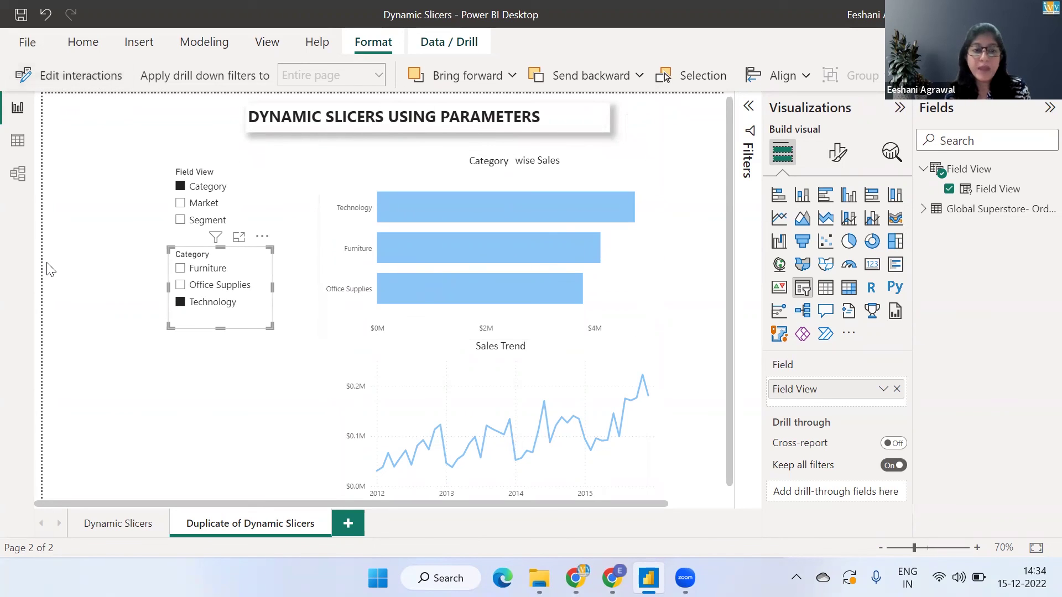
- Switch Field View to Market, then pick EMEA in the Market slicer to filter Sales Trend
click(50, 270)
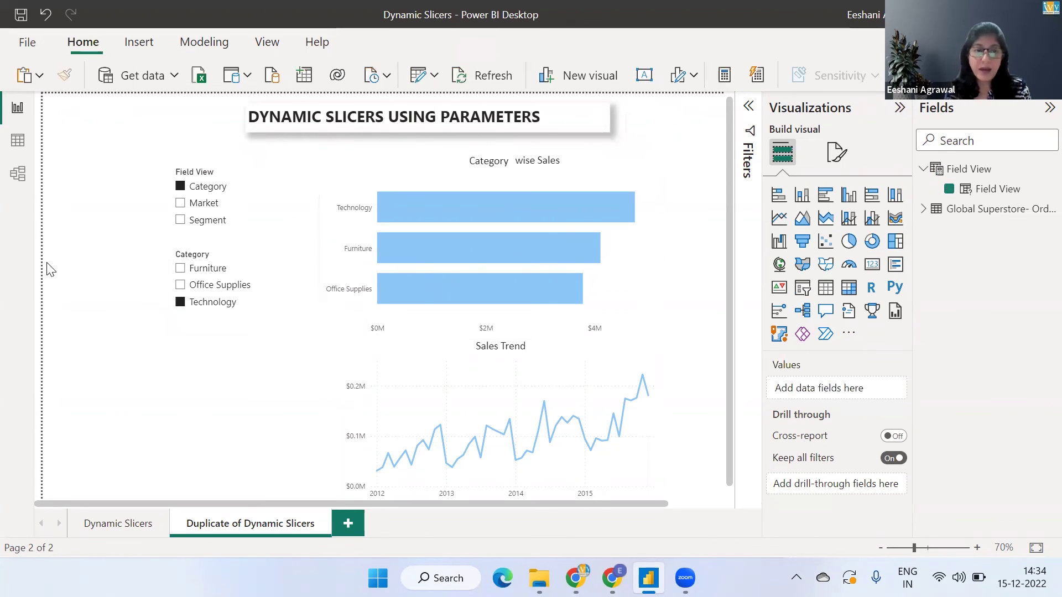
click(181, 204)
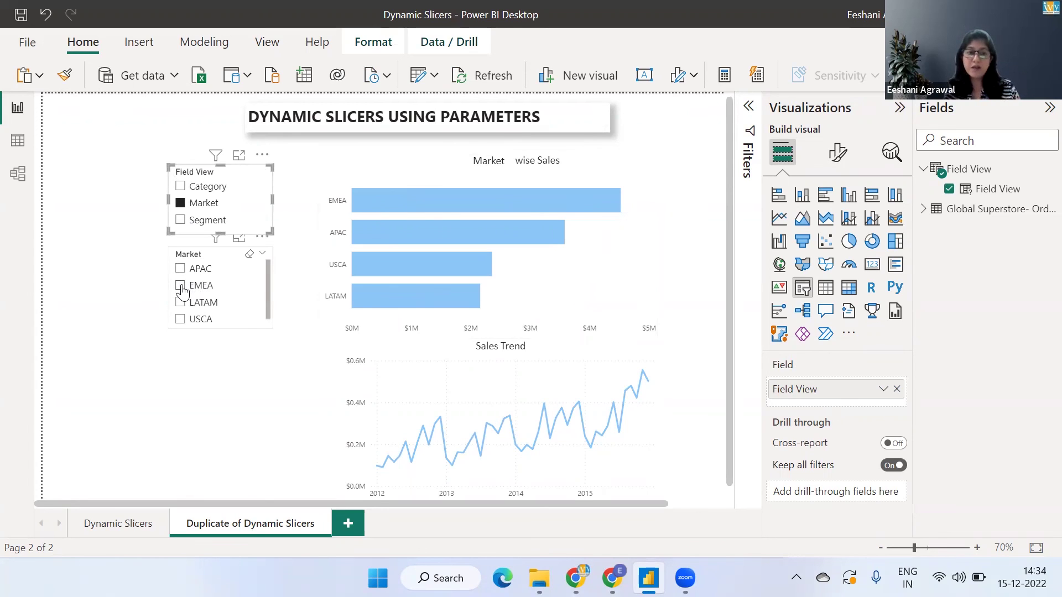
click(181, 286)
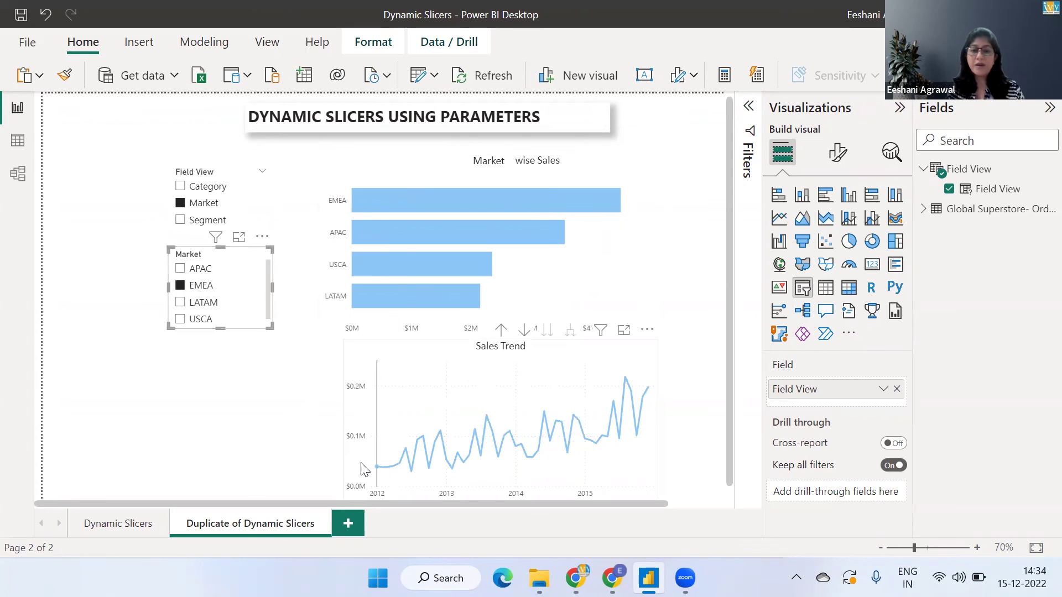
click(688, 405)
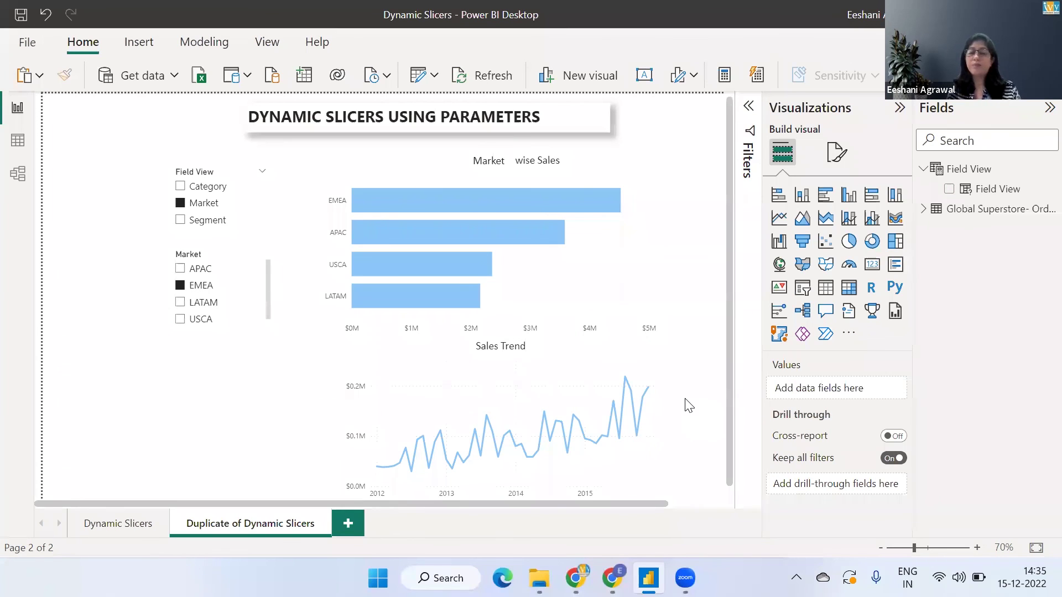